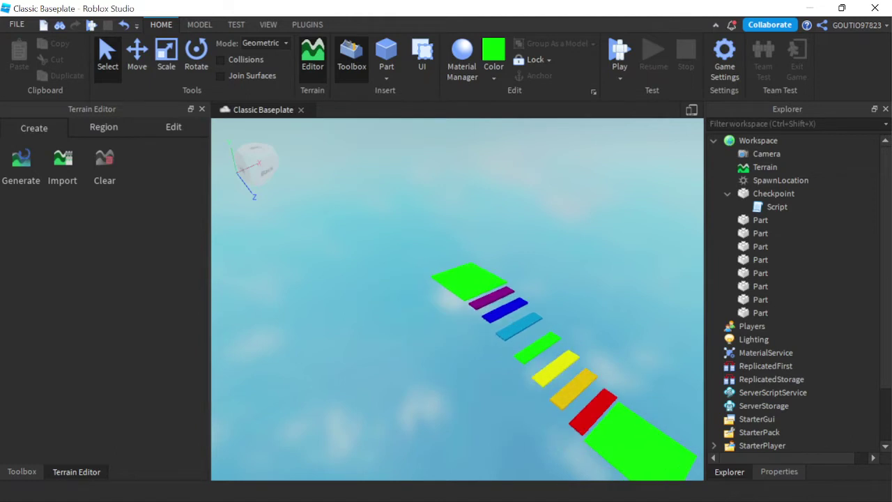
Step: Duplicate the green checkpoint at the end of the obby and move the copy far out along the course direction
{"action": "key", "text": "w"}
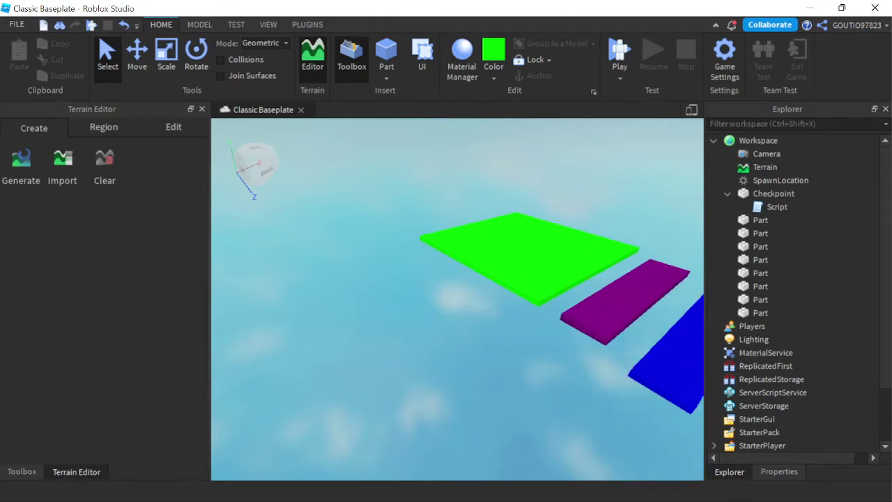
{"action": "key", "text": "e"}
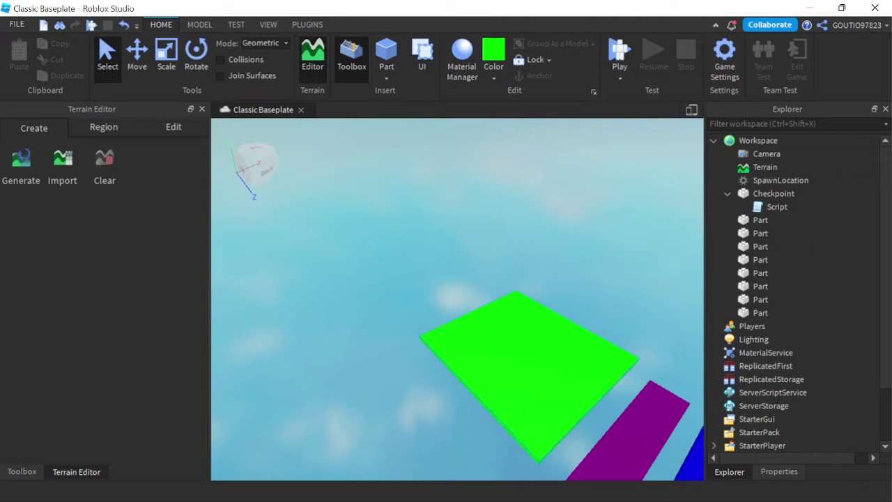
{"action": "left_click", "coordinate": [530, 377]}
{"action": "key", "text": "ctrl+d"}
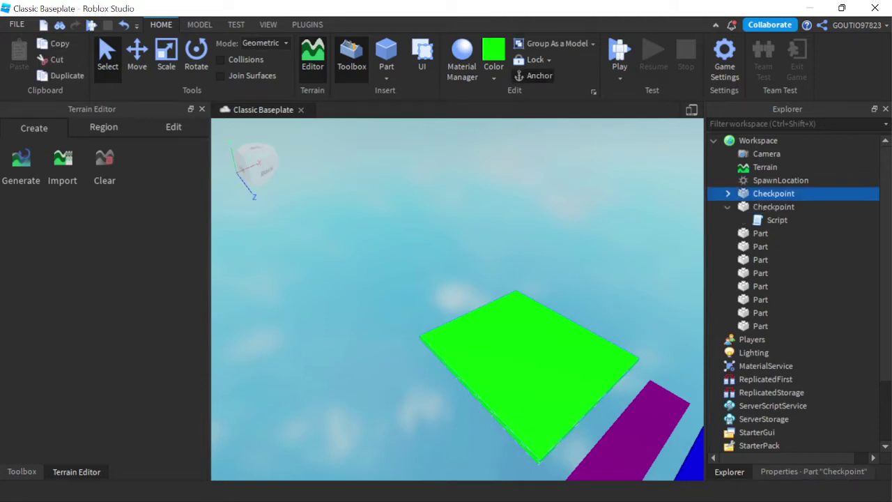
{"action": "key", "text": "ctrl+2"}
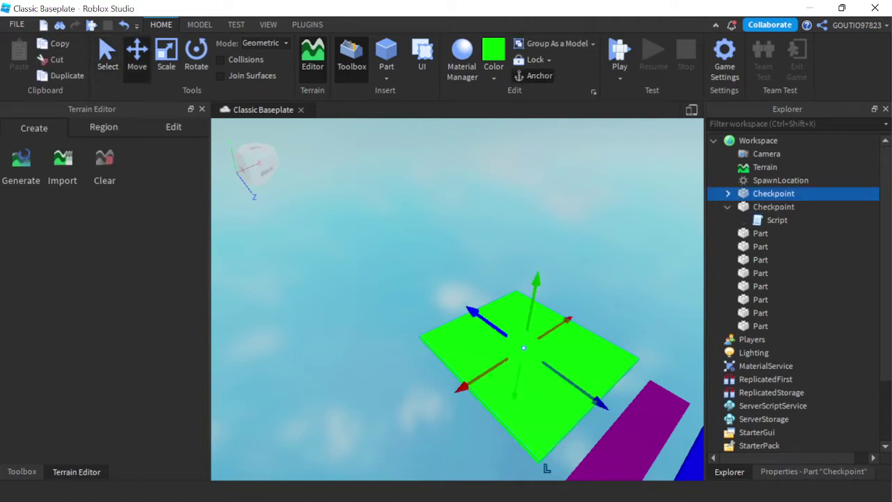
{"action": "left_click_drag", "start_coordinate": [474, 311], "coordinate": [280, 171]}
{"action": "key", "text": "Escape"}
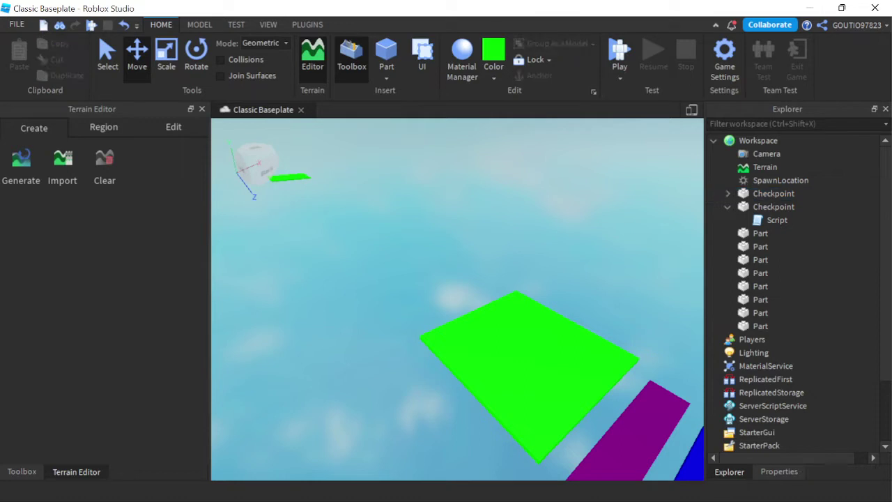
Step: Insert a new part and stretch it lengthwise into a long thin beam reaching toward the far checkpoint
{"action": "left_click", "coordinate": [387, 53]}
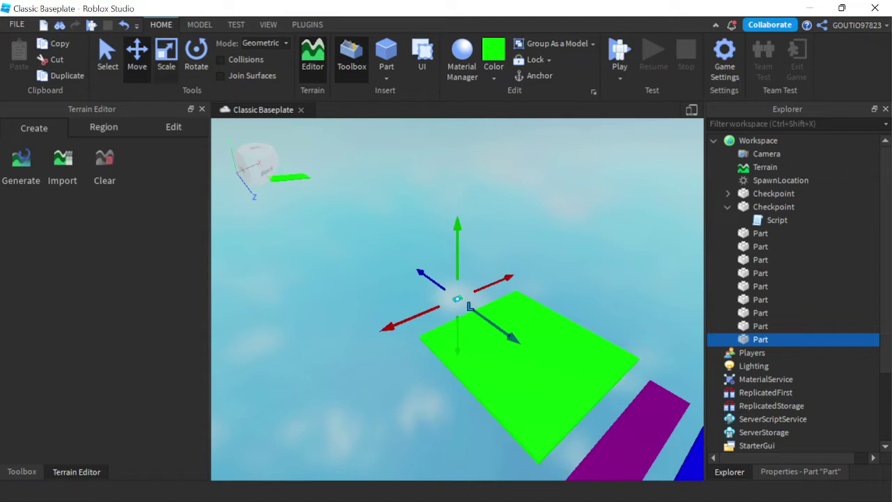
{"action": "key", "text": "ctrl+3"}
{"action": "key", "text": "a"}
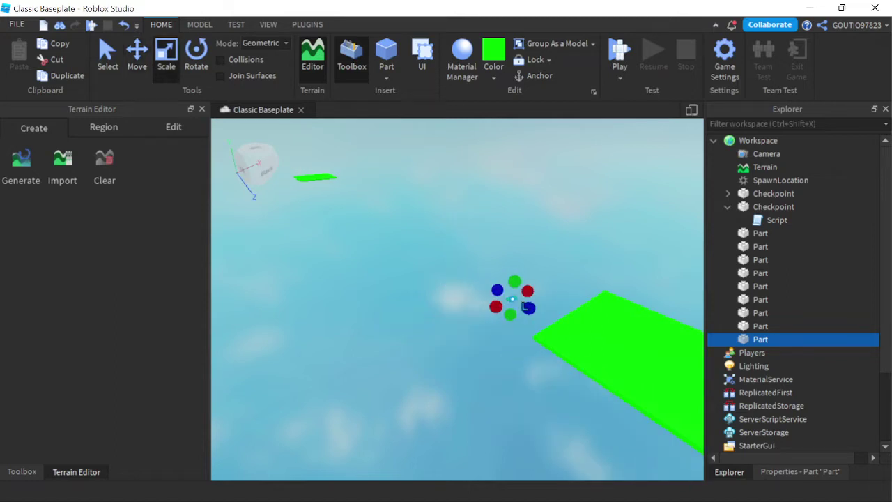
{"action": "key", "text": "a"}
{"action": "left_click_drag", "start_coordinate": [547, 289], "coordinate": [334, 185]}
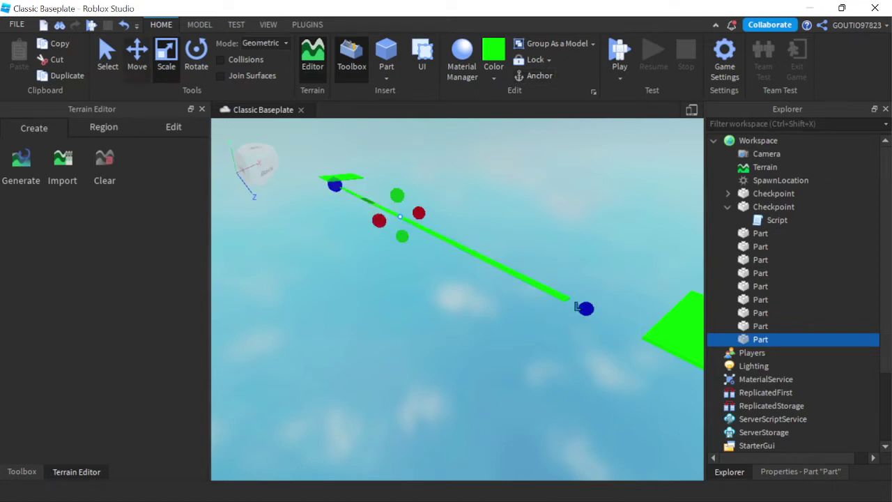
Step: Raise the long beam and shift it sideways to line up with the middle of the far checkpoint
{"action": "key", "text": "ctrl+2"}
{"action": "left_click_drag", "start_coordinate": [393, 157], "coordinate": [390, 141]}
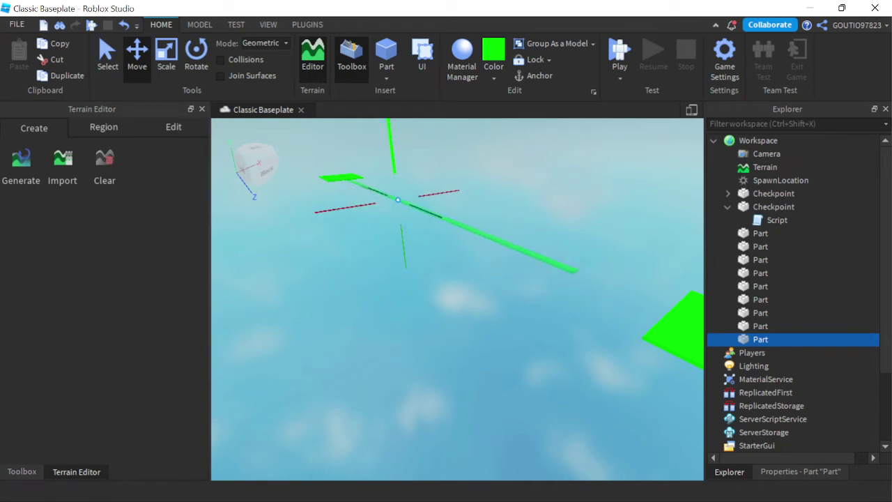
{"action": "key", "text": "w"}
{"action": "key", "text": "a"}
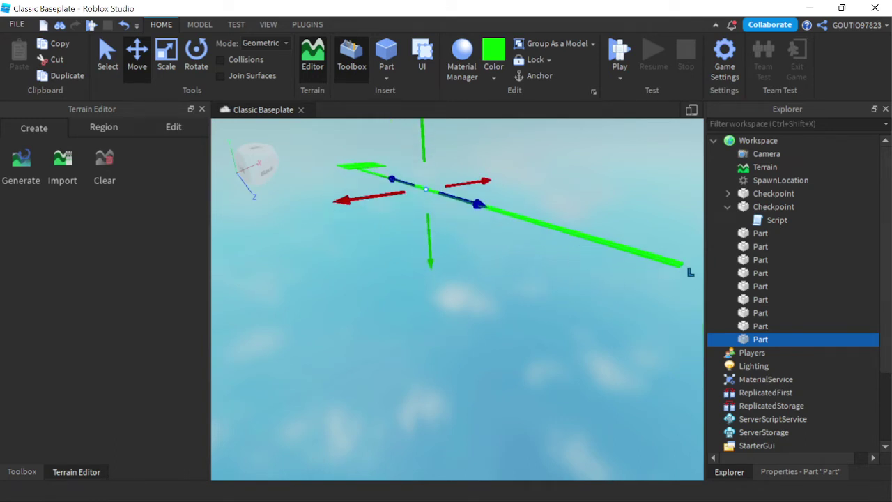
{"action": "key", "text": "e"}
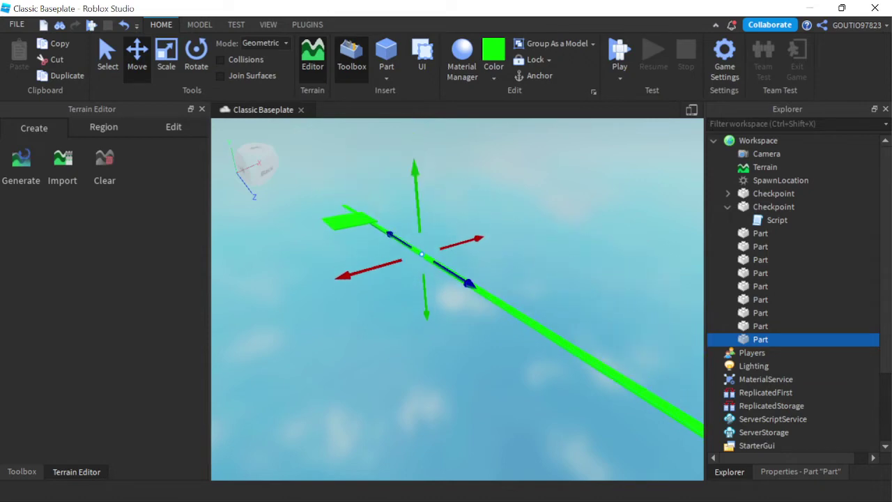
{"action": "key", "text": "e"}
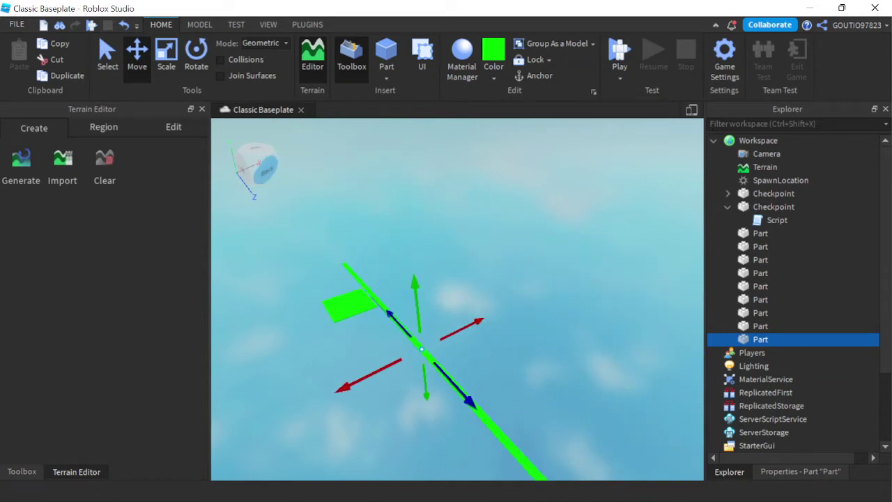
{"action": "right_click_drag", "start_coordinate": [266, 171], "coordinate": [294, 171]}
{"action": "key", "text": "a"}
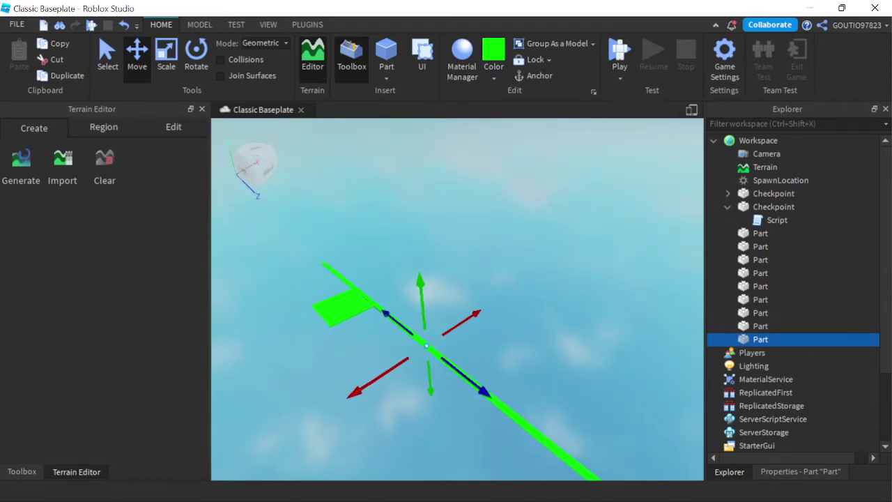
{"action": "key", "text": "a"}
{"action": "key", "text": "s"}
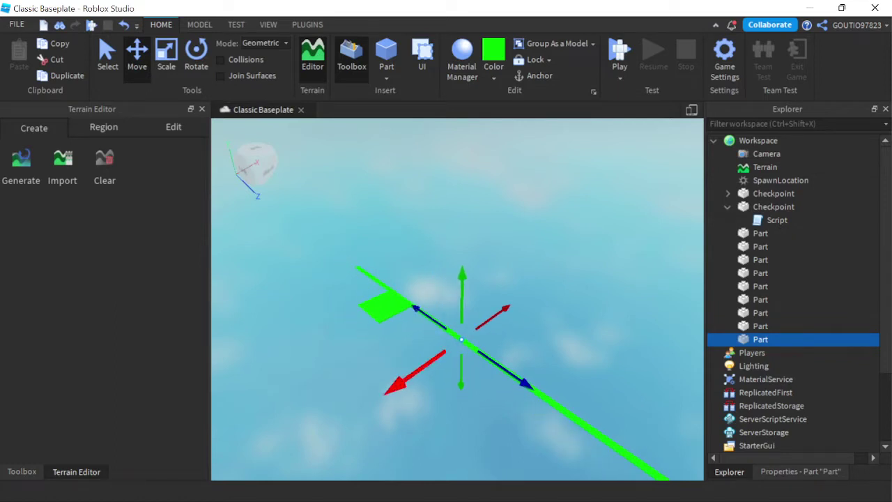
{"action": "left_click_drag", "start_coordinate": [408, 378], "coordinate": [382, 398]}
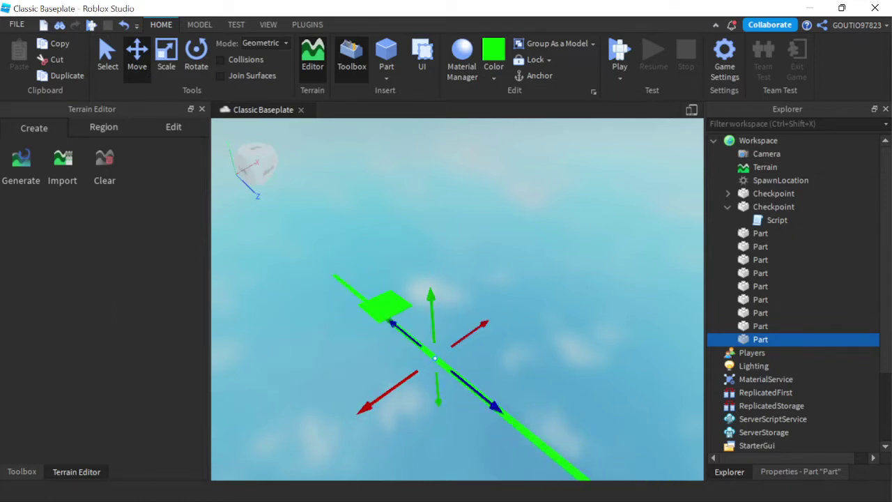
{"action": "mouse_move", "coordinate": [431, 307]}
{"action": "left_mouse_down"}
{"action": "mouse_move", "coordinate": [430, 284]}
{"action": "mouse_move", "coordinate": [430, 292]}
{"action": "left_mouse_up"}
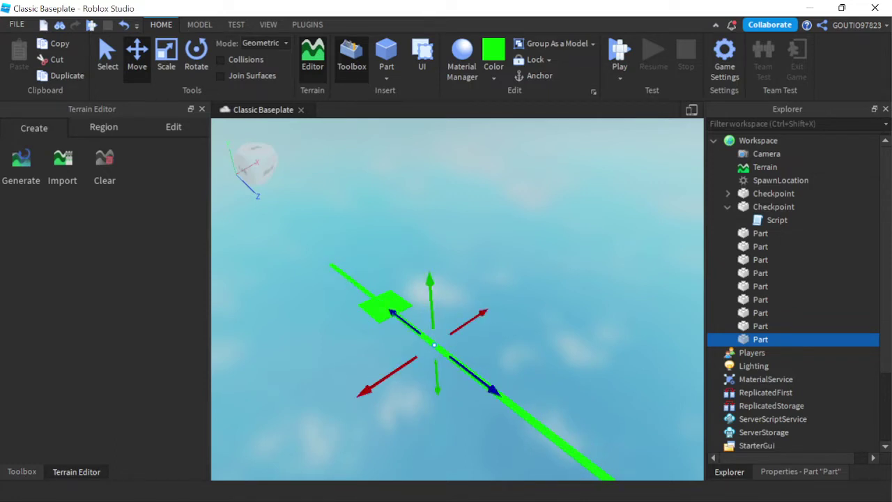
Step: Lower the beam slightly to sit level with the far checkpoint platform
{"action": "key", "text": "e"}
{"action": "key", "text": "q"}
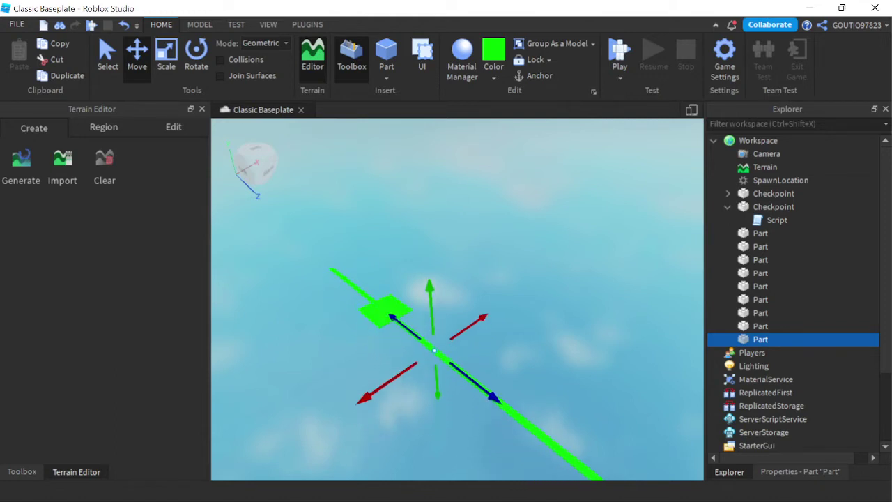
{"action": "key", "text": "w"}
{"action": "key", "text": "q"}
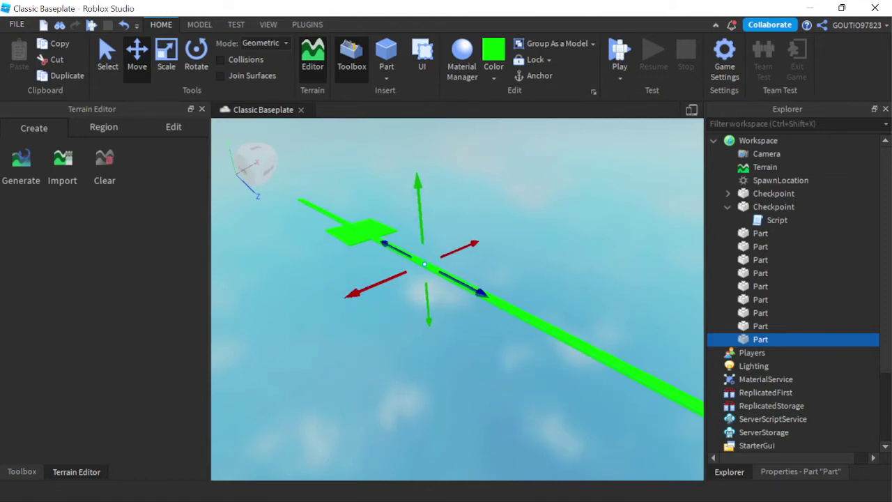
{"action": "key", "text": "w"}
{"action": "key", "text": "a"}
{"action": "key", "text": "w"}
{"action": "key", "text": "e"}
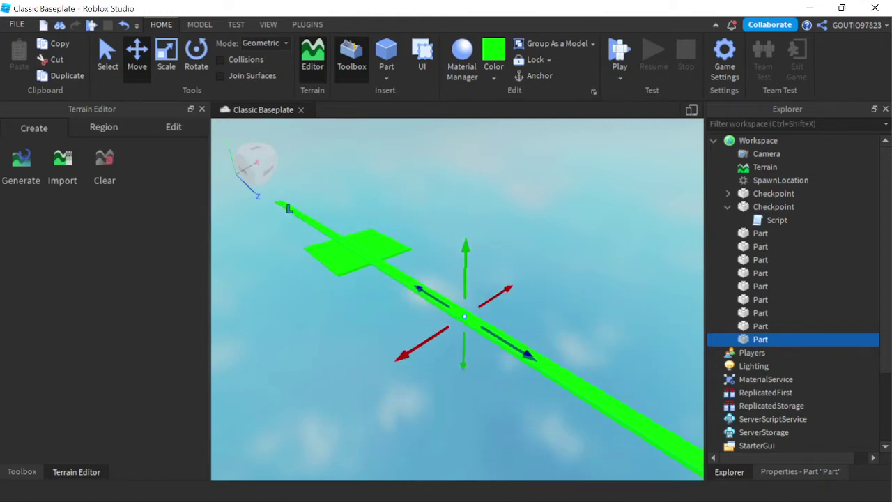
{"action": "key", "text": "w"}
{"action": "key", "text": "a"}
{"action": "right_click_drag", "start_coordinate": [274, 182], "coordinate": [276, 170]}
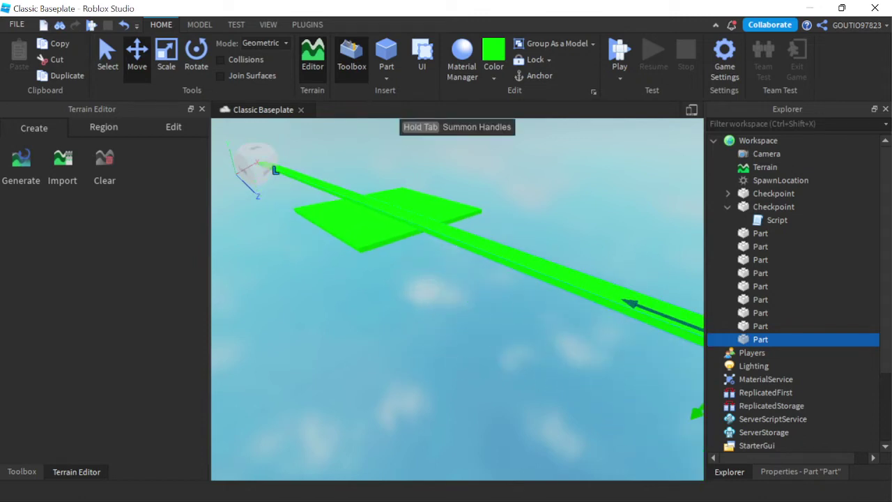
{"action": "left_click_drag", "start_coordinate": [696, 411], "coordinate": [688, 421]}
Step: Slide the beam along its length to bridge the gap between the two green checkpoints
{"action": "key", "text": "d"}
{"action": "key", "text": "s"}
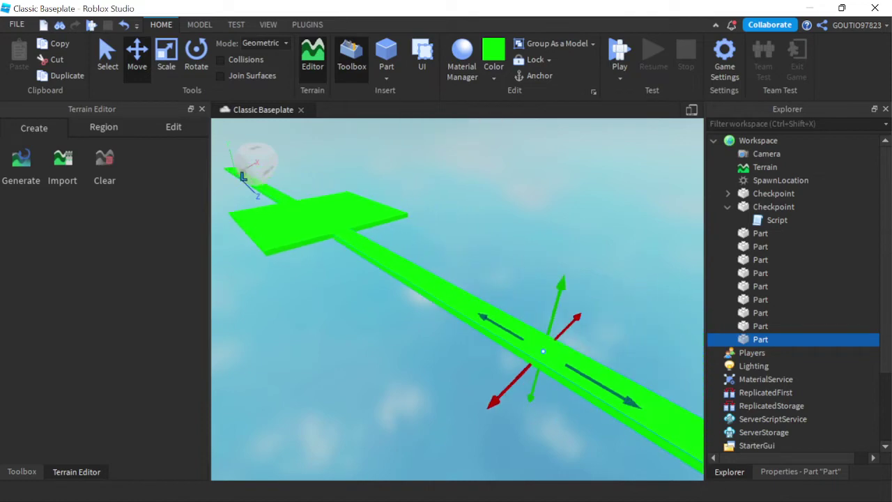
{"action": "key", "text": "s"}
{"action": "key", "text": "d"}
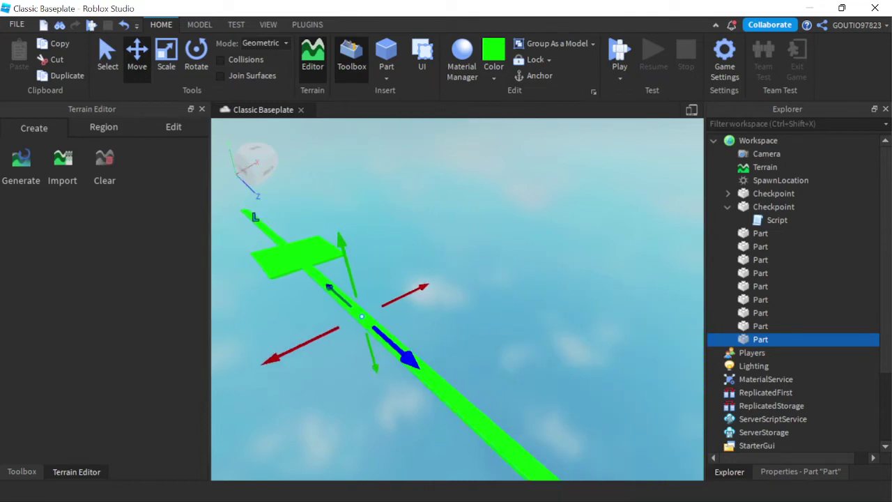
{"action": "key", "text": "s"}
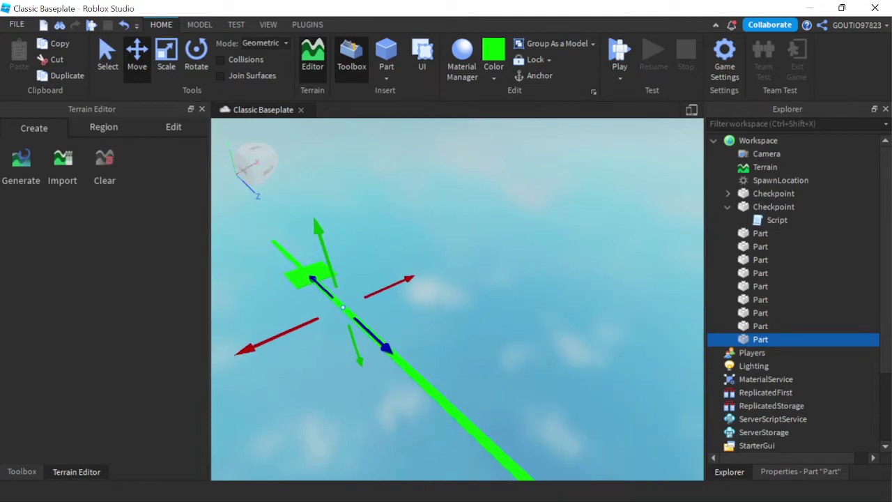
{"action": "key", "text": "d"}
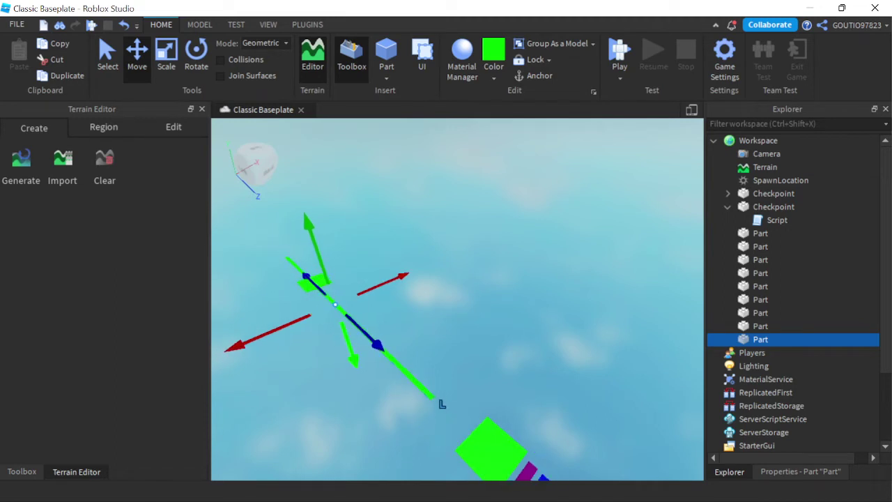
{"action": "left_click_drag", "start_coordinate": [442, 405], "coordinate": [486, 445]}
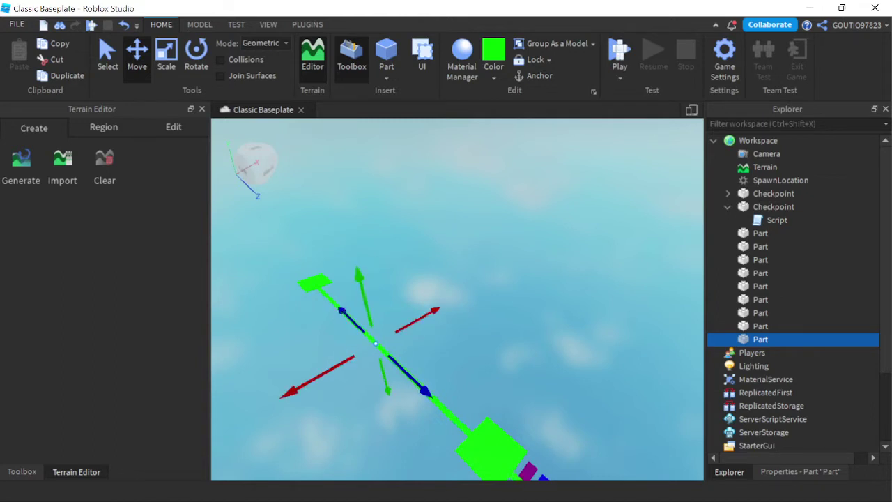
{"action": "scroll", "coordinate": [457, 299], "scroll_direction": "down", "scroll_amount": 5}
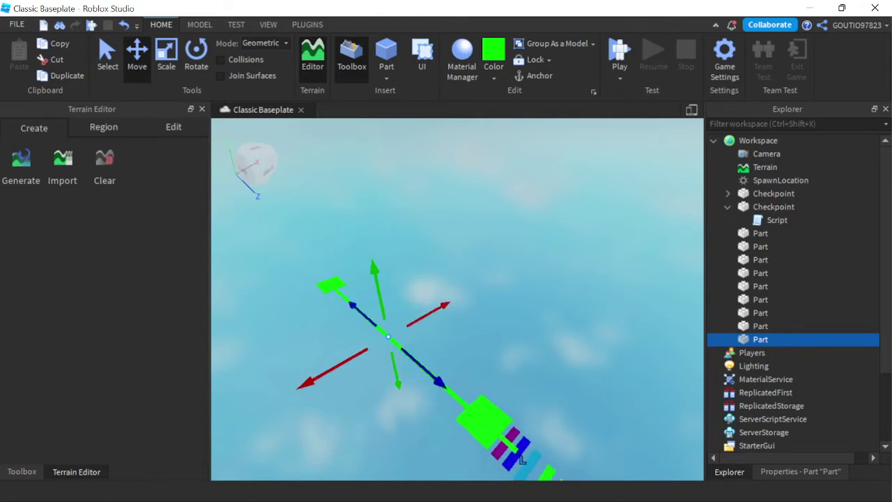
Step: Shorten the beam's near end with the Scale tool to clear the colored platforms and stop at the near checkpoint
{"action": "key", "text": "ctrl+1"}
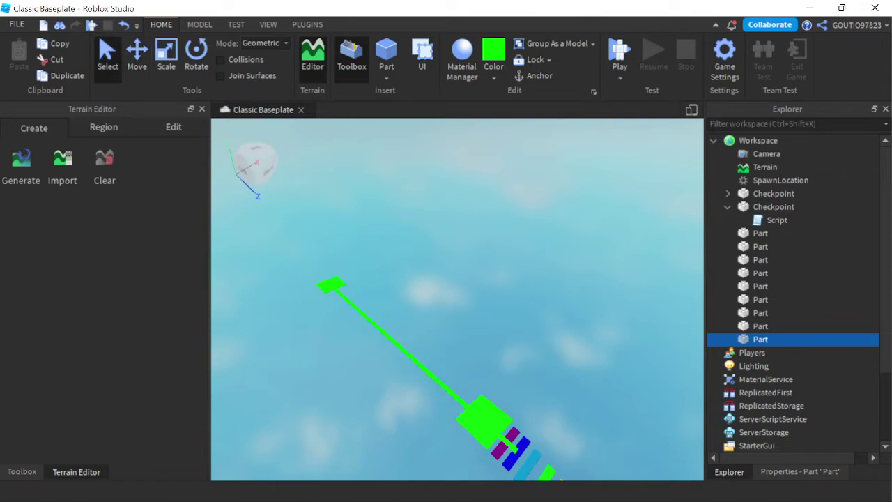
{"action": "key", "text": "ctrl+2"}
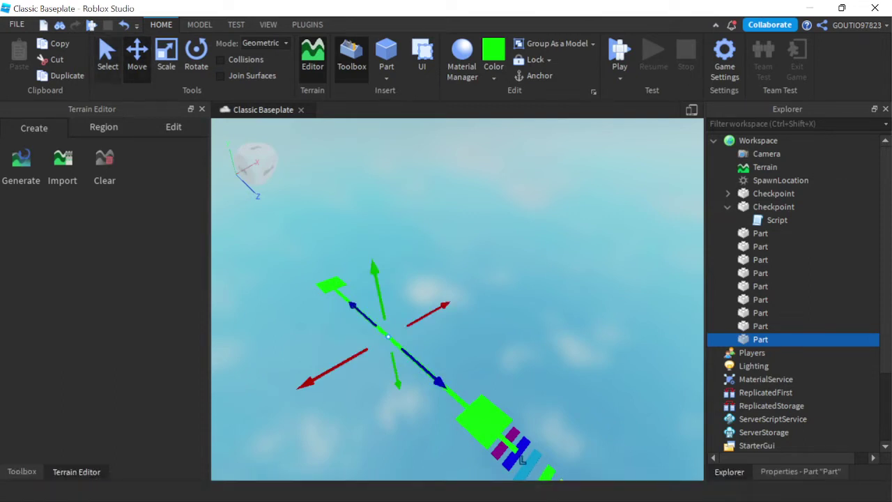
{"action": "key", "text": "ctrl+3"}
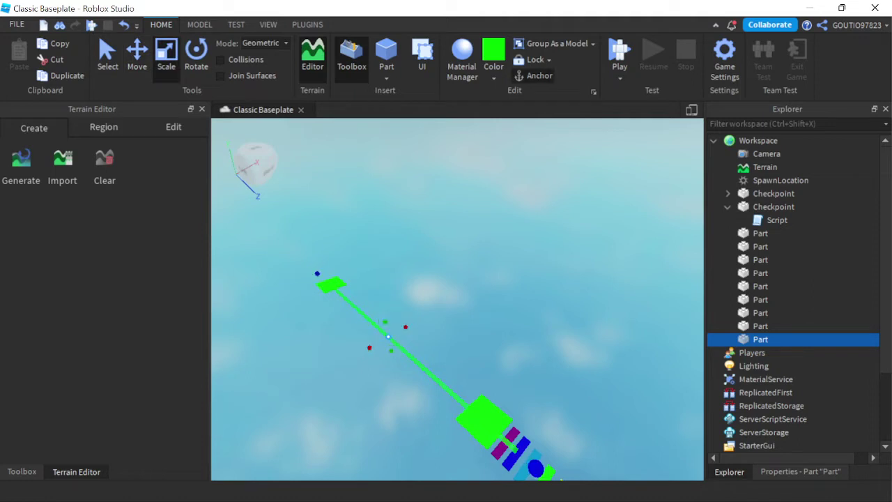
{"action": "left_click_drag", "start_coordinate": [536, 468], "coordinate": [509, 444]}
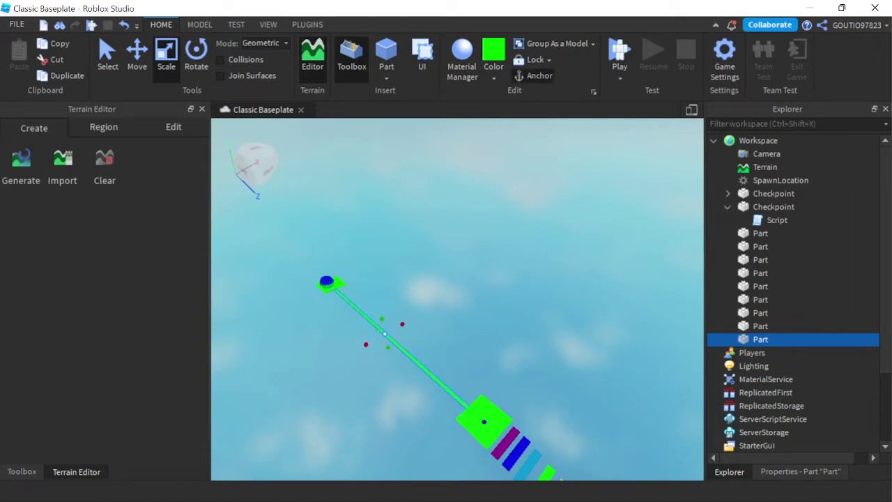
{"action": "key", "text": "Escape"}
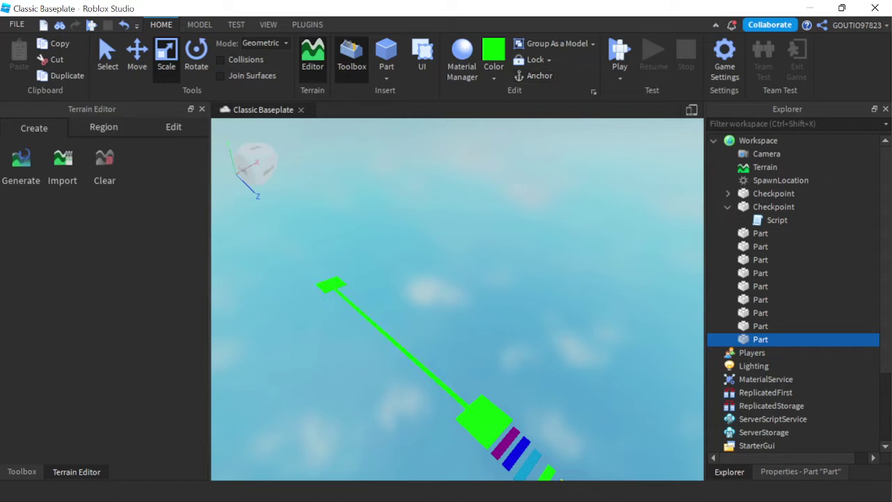
{"action": "key", "text": "Escape"}
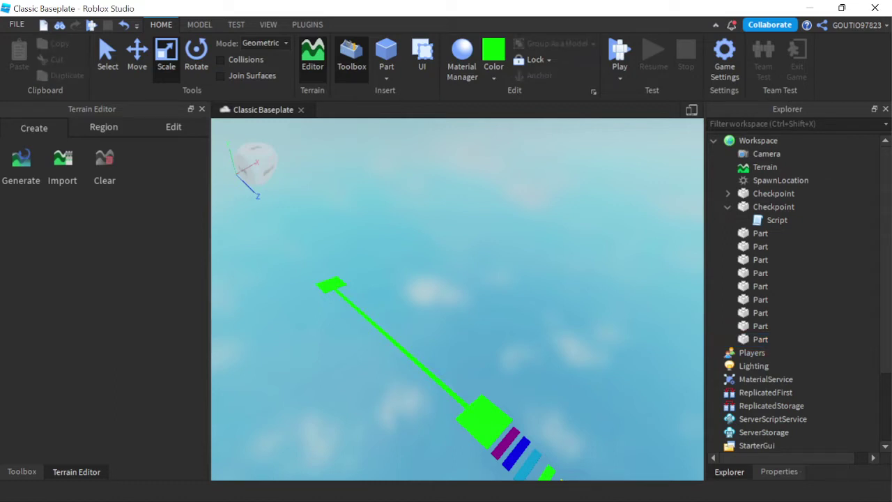
Step: Recolor the long beam between the two green checkpoints from the color palette to a medium blue
{"action": "key", "text": "e"}
{"action": "key", "text": "w"}
{"action": "key", "text": "q"}
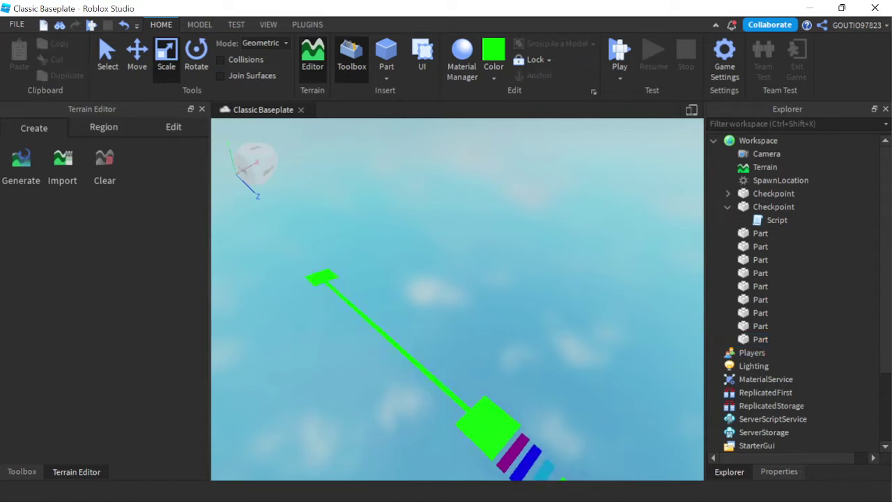
{"action": "key", "text": "w"}
{"action": "key", "text": "w"}
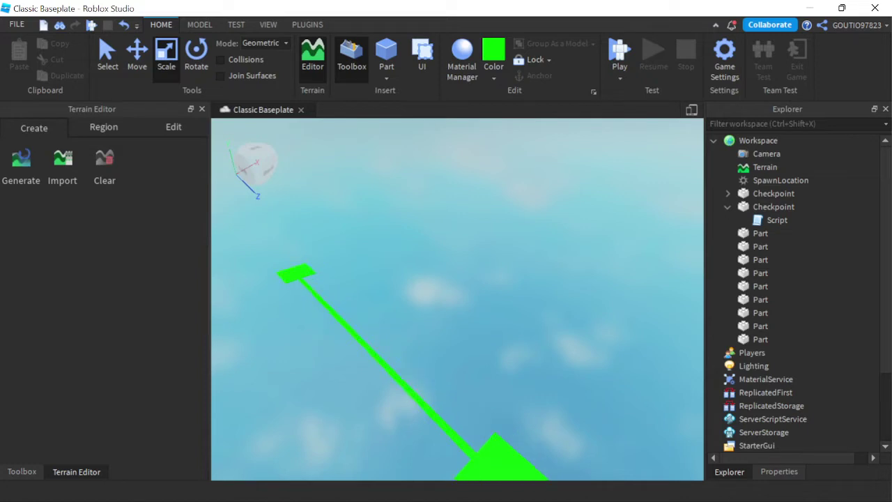
{"action": "left_click", "coordinate": [480, 469]}
{"action": "left_click", "coordinate": [494, 75]}
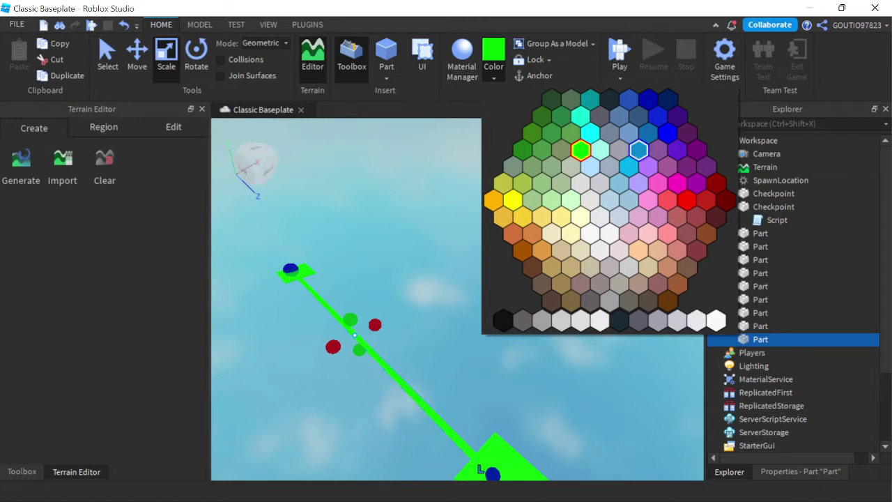
{"action": "left_click", "coordinate": [639, 150]}
{"action": "left_click", "coordinate": [639, 150]}
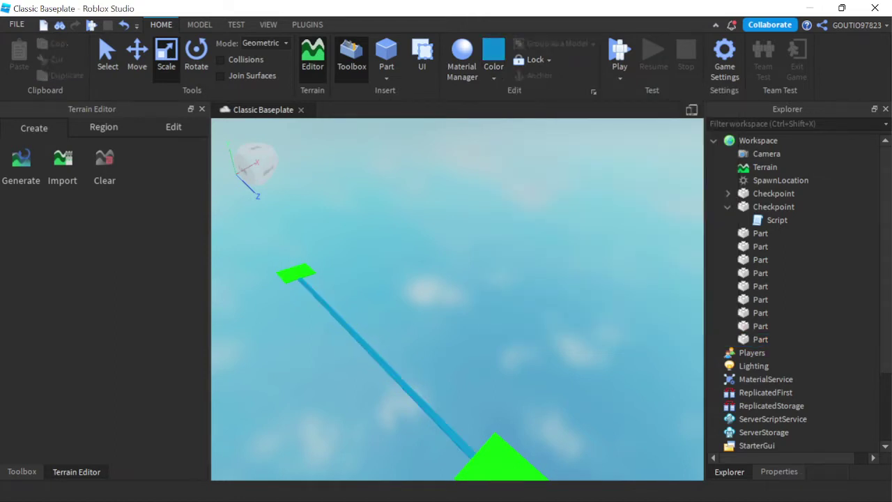
Step: Select the whole obby course, including the spawn, checkpoints, colored platforms and blue beam, and anchor it
{"action": "key", "text": "s"}
{"action": "key", "text": "a"}
{"action": "key", "text": "d"}
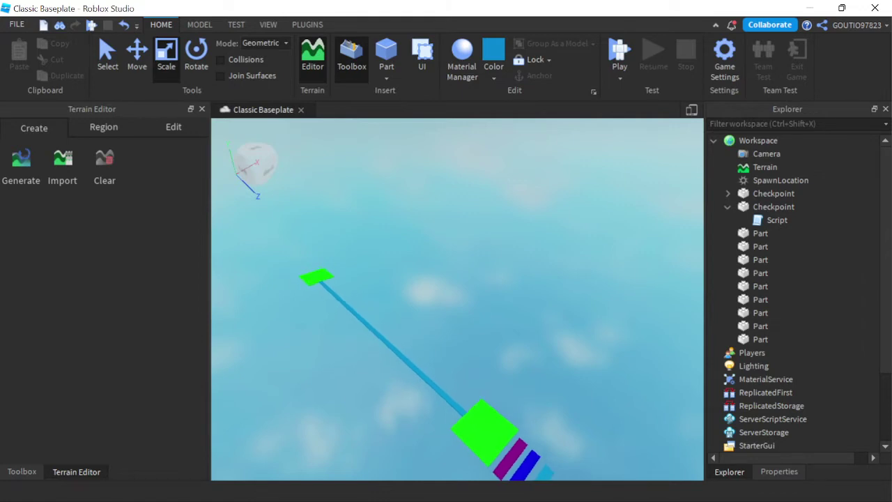
{"action": "key", "text": "s"}
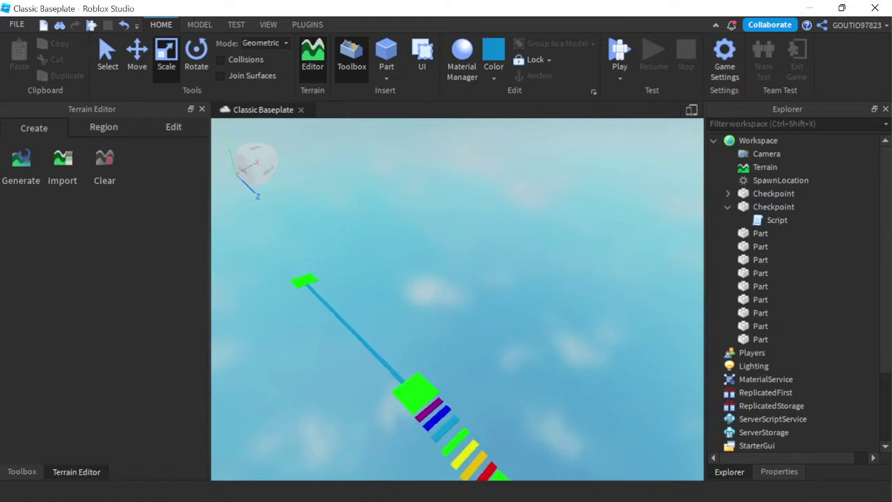
{"action": "key", "text": "s"}
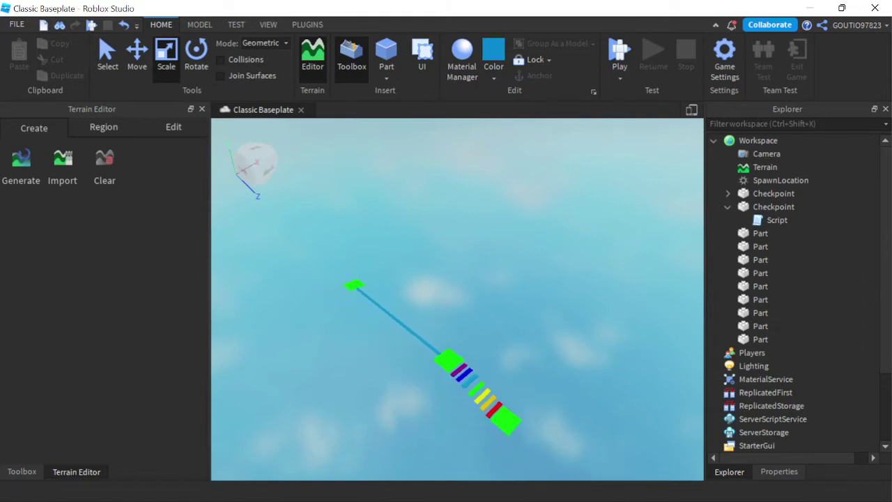
{"action": "key", "text": "q"}
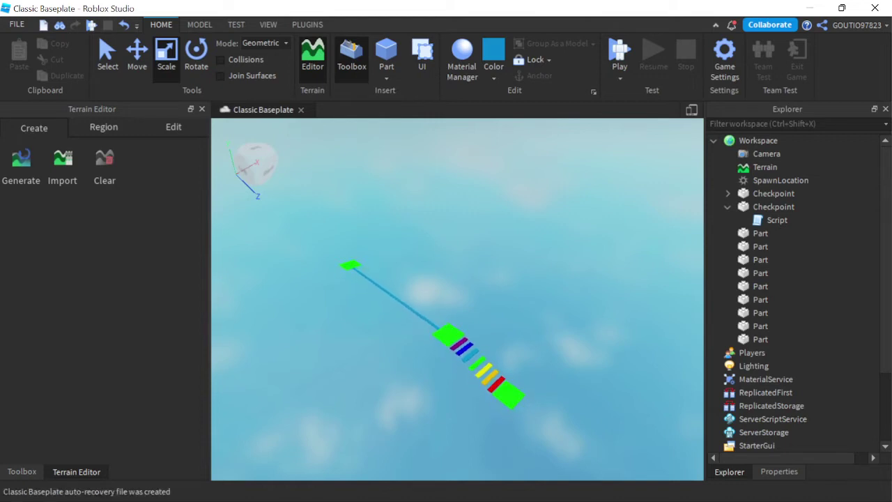
{"action": "key", "text": "e"}
{"action": "key", "text": "w"}
{"action": "key", "text": "a"}
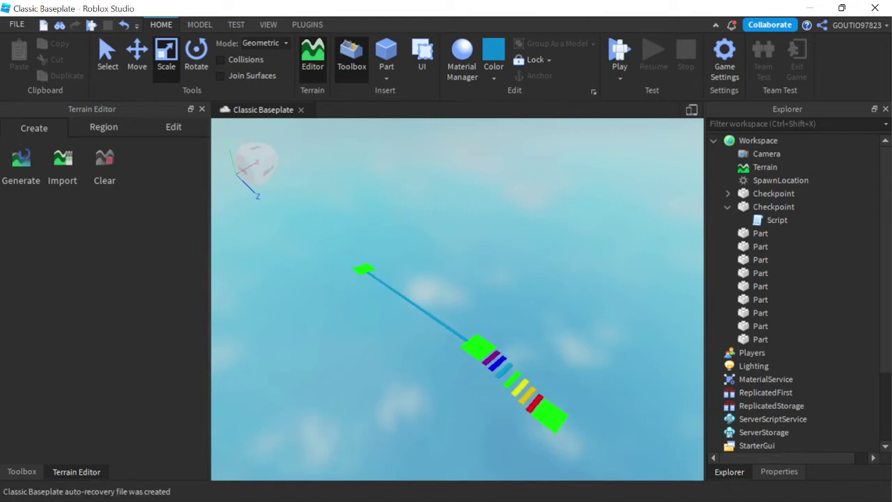
{"action": "key", "text": "a"}
{"action": "key", "text": "w"}
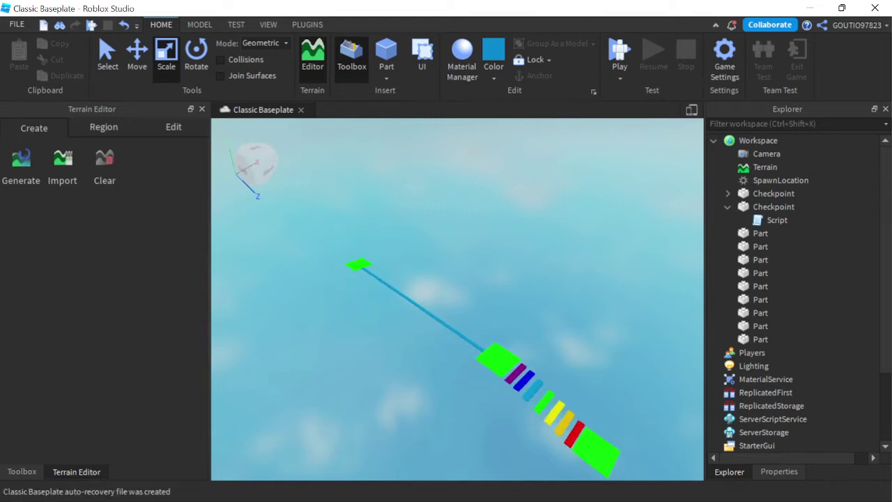
{"action": "key", "text": "s"}
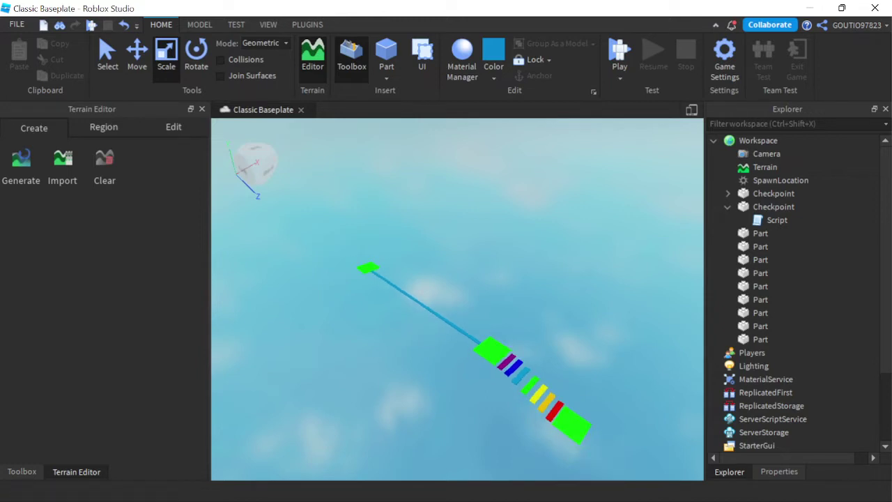
{"action": "key", "text": "s"}
{"action": "key", "text": "s"}
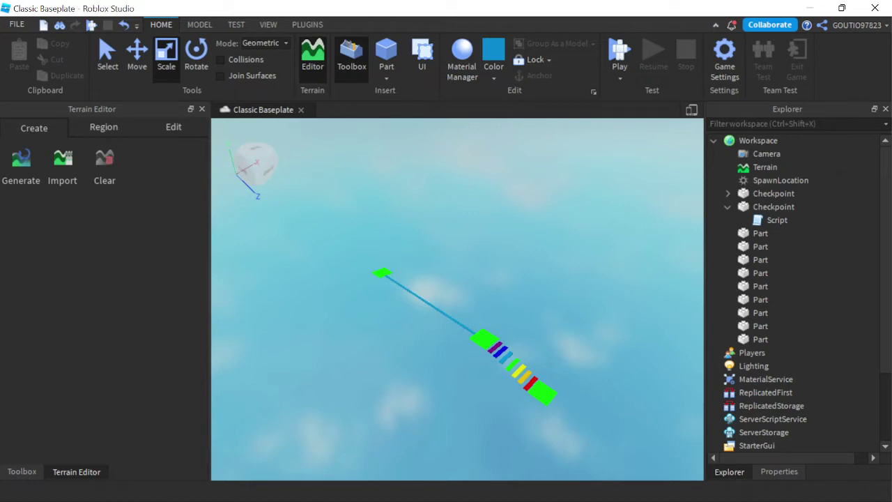
{"action": "left_click_drag", "start_coordinate": [349, 247], "coordinate": [566, 426]}
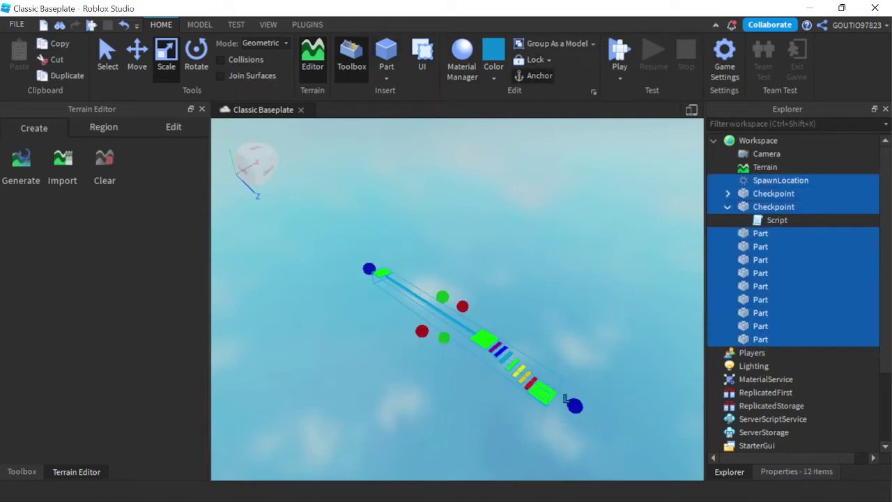
Step: Playtest the obby up to the blue beam to judge its width, and stop the test
{"action": "left_click", "coordinate": [620, 54]}
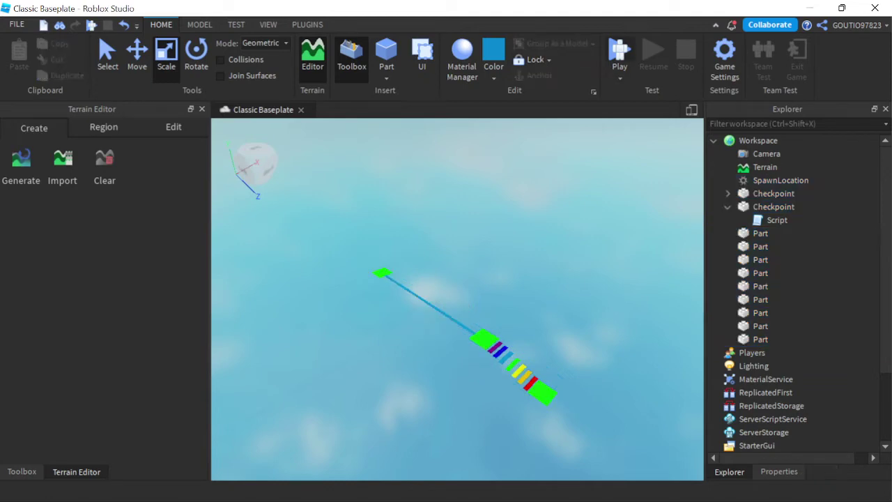
{"action": "key", "text": "F5"}
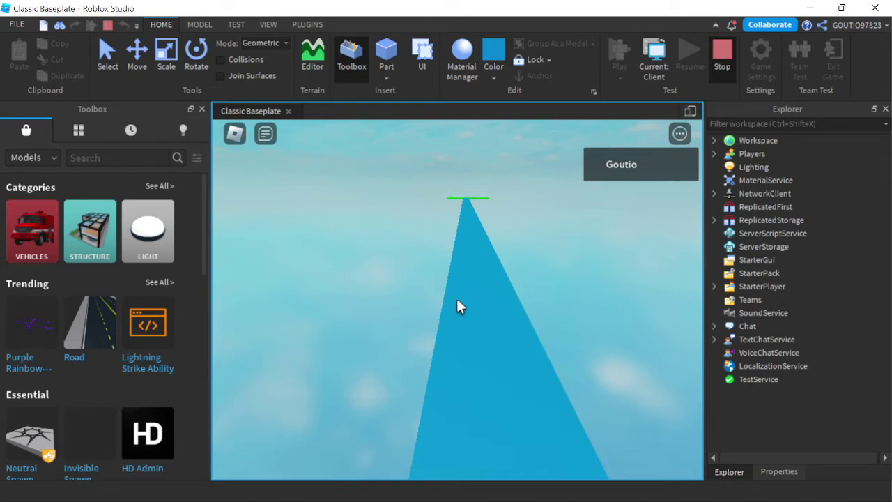
{"action": "key", "text": "shift+F5"}
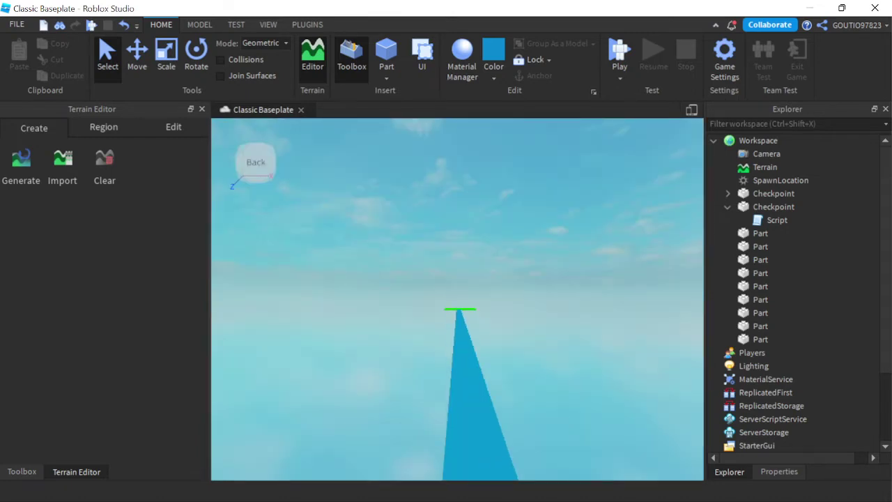
Step: Narrow the blue beam's width from one side with the Scale tool, leaving a thin walkway to the far checkpoint
{"action": "scroll", "coordinate": [457, 299], "scroll_direction": "down", "scroll_amount": 3}
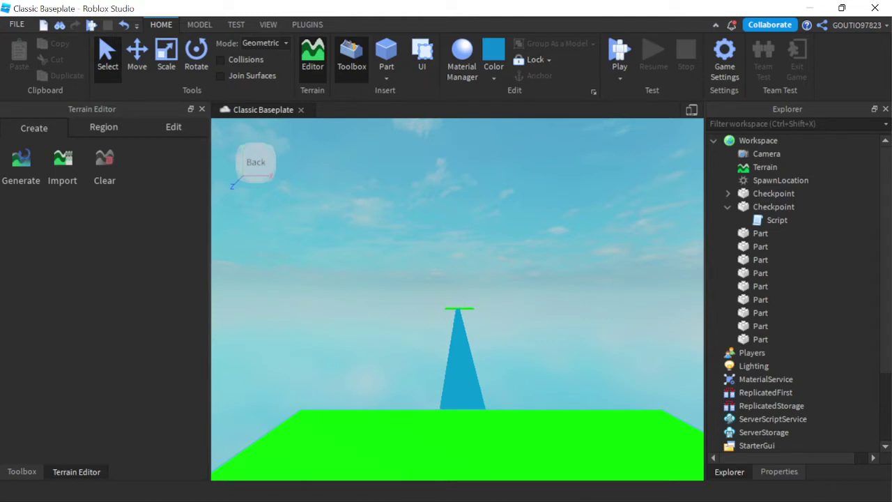
{"action": "left_click", "coordinate": [761, 339]}
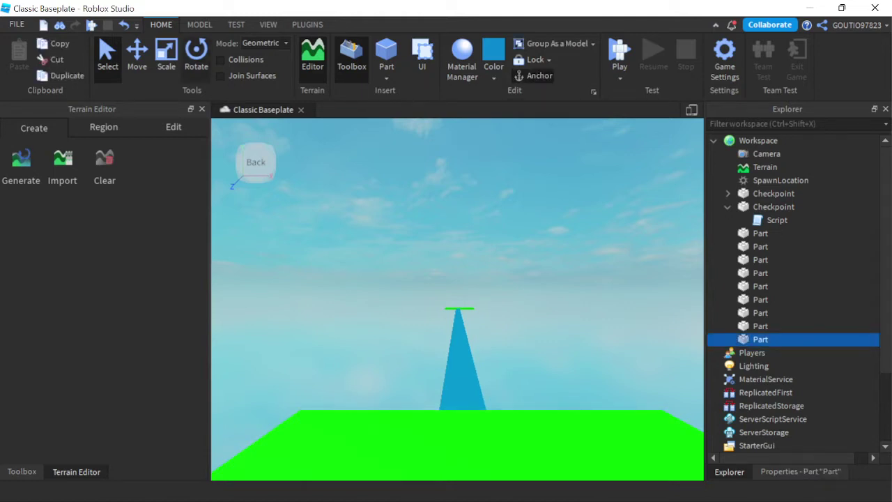
{"action": "key", "text": "ctrl+2"}
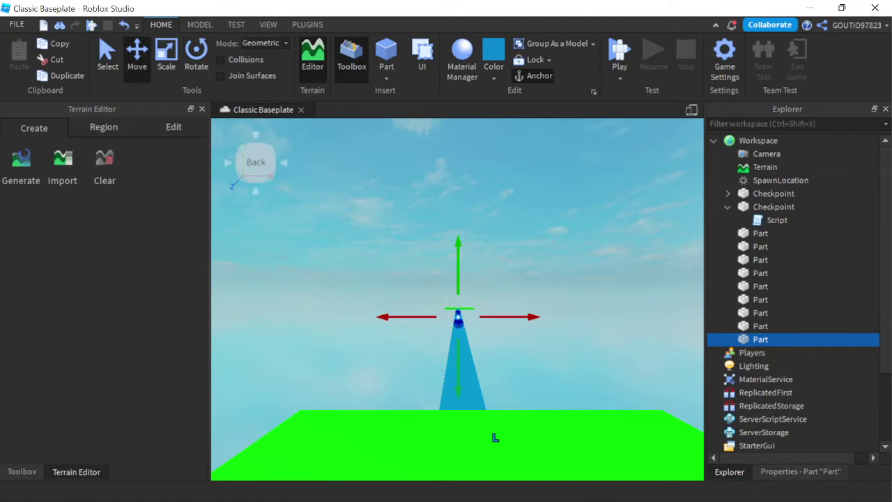
{"action": "key", "text": "ctrl+3"}
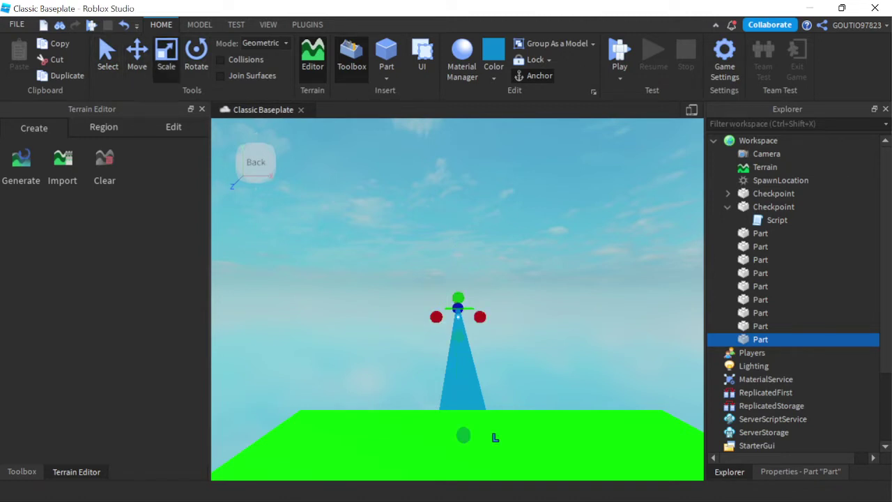
{"action": "left_click_drag", "start_coordinate": [479, 316], "coordinate": [478, 317]}
{"action": "key", "text": "Escape"}
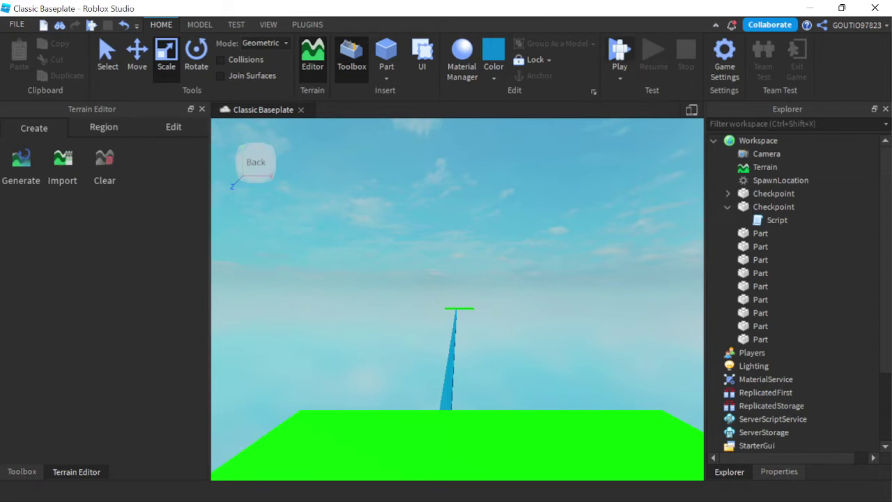
Step: Start another playtest in first-person view and jump across the colored platforms to the first green checkpoint
{"action": "key", "text": "F5"}
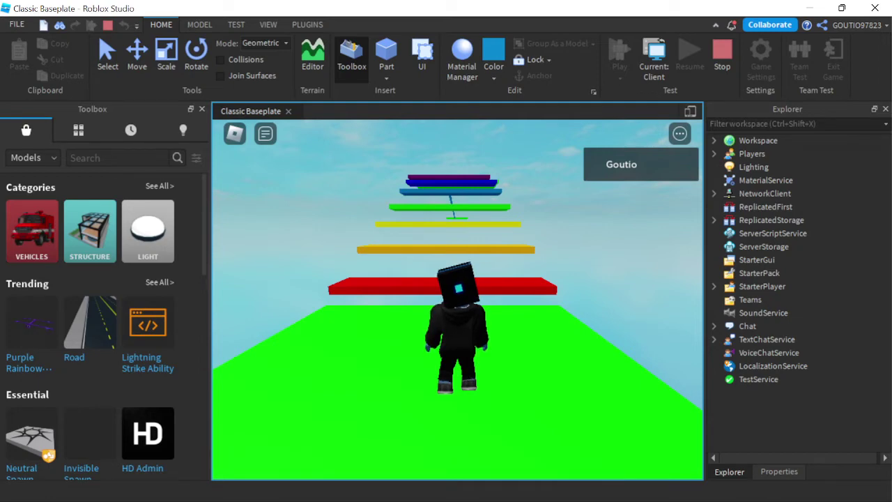
{"action": "scroll", "coordinate": [445, 284], "scroll_direction": "up", "scroll_amount": 5}
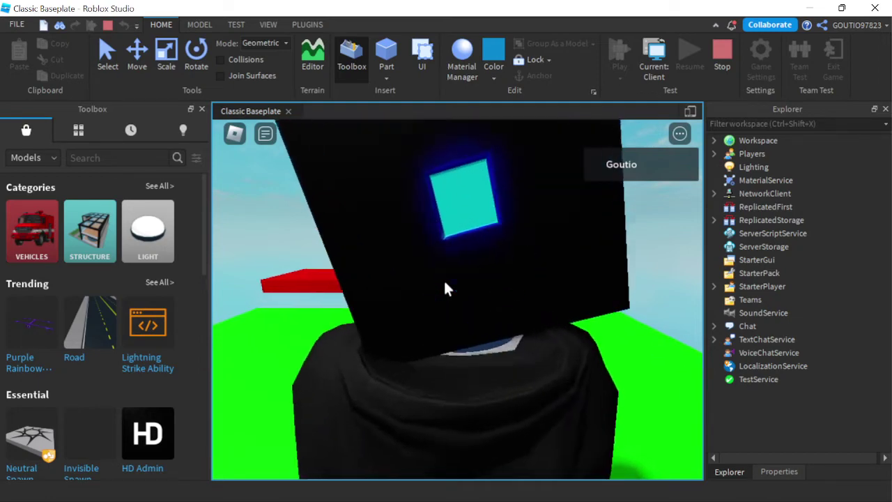
{"action": "scroll", "coordinate": [446, 289], "scroll_direction": "up", "scroll_amount": 3}
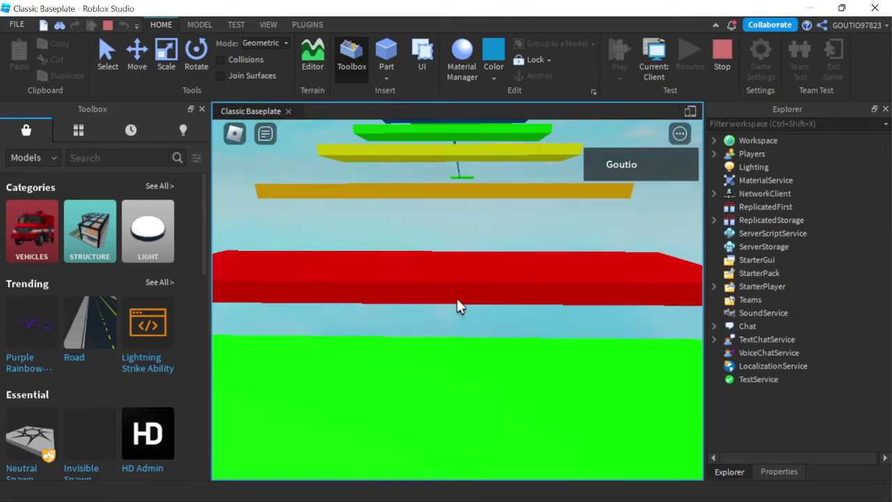
{"action": "key", "text": "w"}
{"action": "key", "text": "space"}
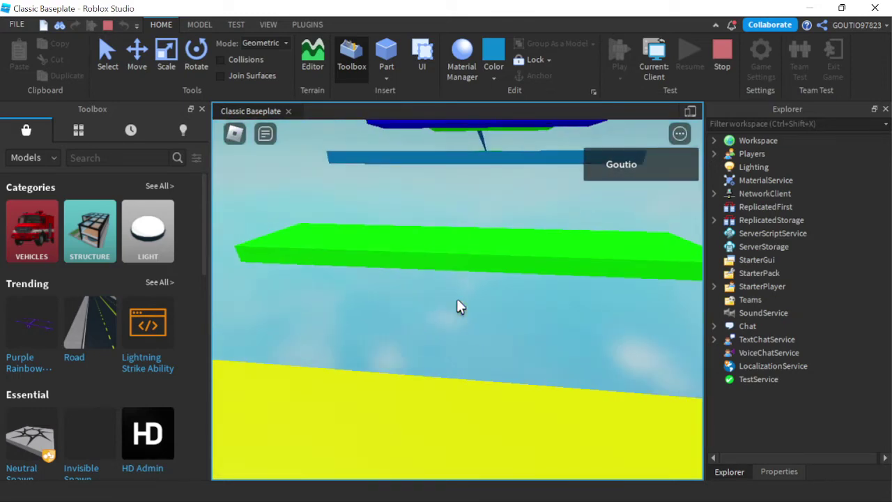
{"action": "key", "text": "w"}
{"action": "key", "text": "space"}
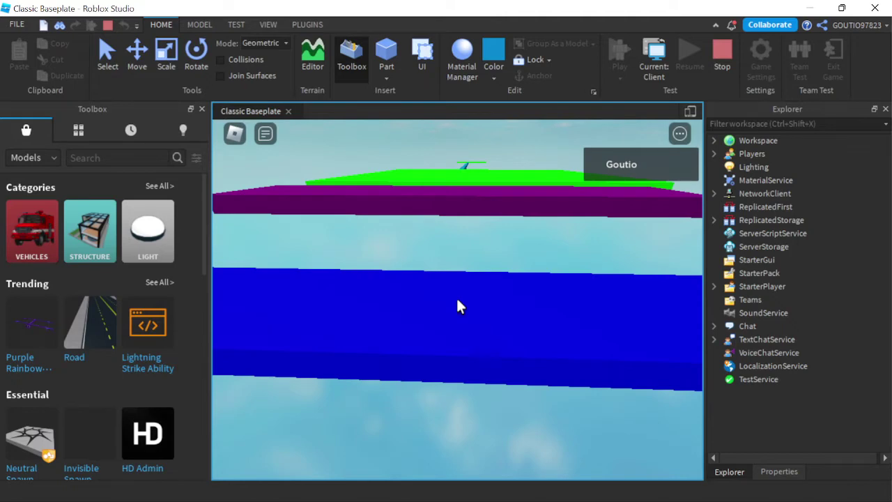
{"action": "key", "text": "w"}
{"action": "key", "text": "space"}
{"action": "key", "text": "w"}
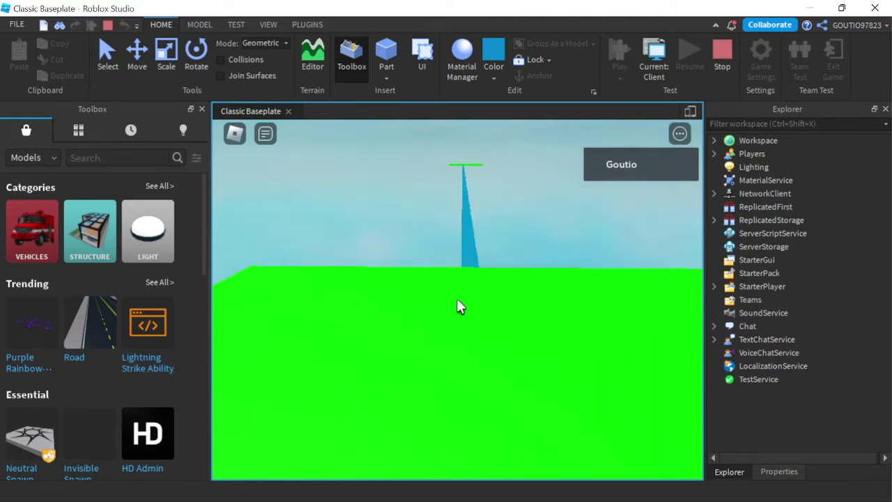
Step: Walk along the narrowed blue beam to the far green checkpoint and end the playtest
{"action": "key", "text": "space"}
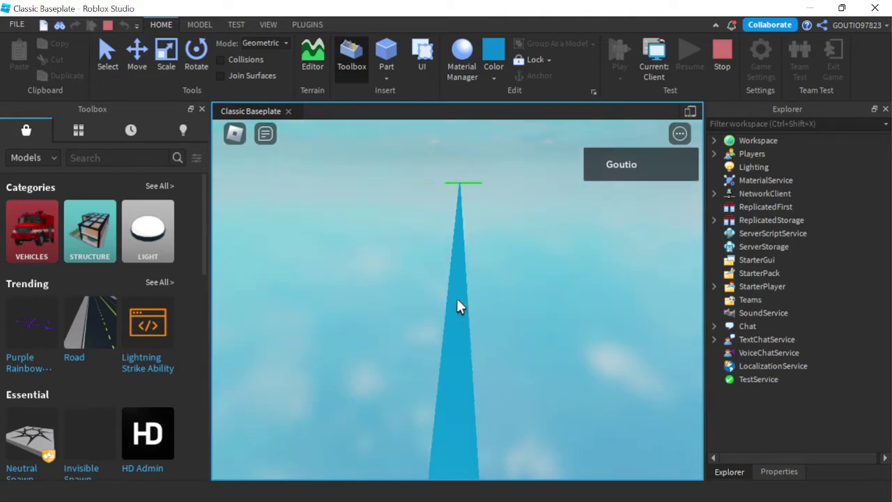
{"action": "key", "text": "w"}
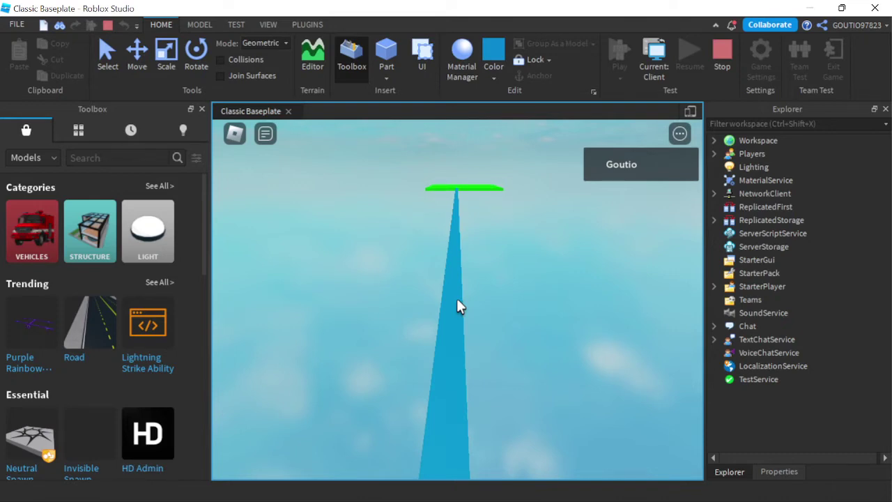
{"action": "key", "text": "w"}
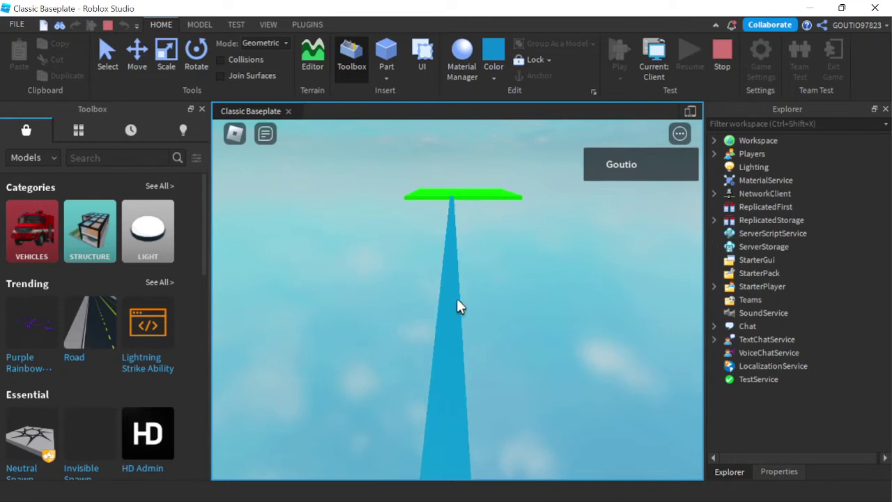
{"action": "key", "text": "w"}
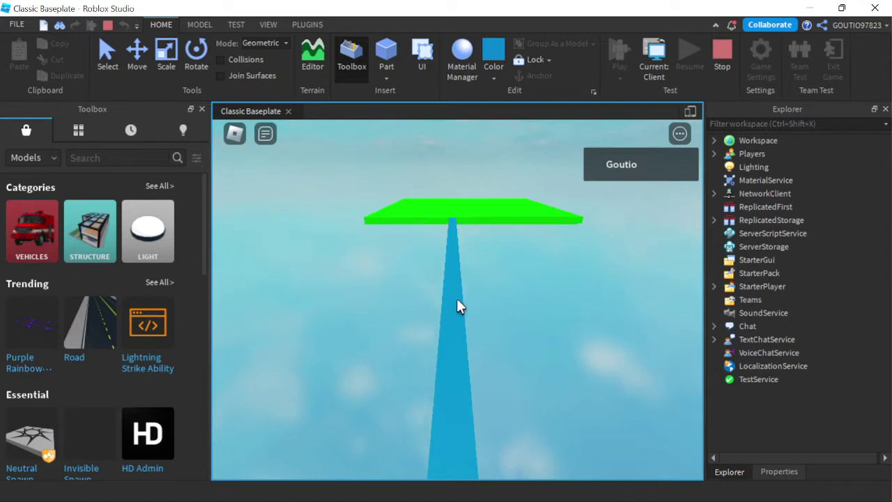
{"action": "key", "text": "w"}
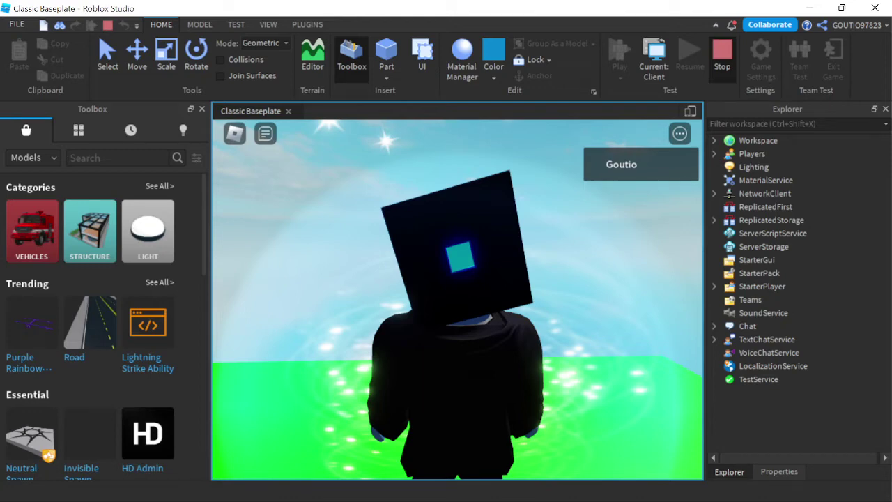
{"action": "key", "text": "shift+F5"}
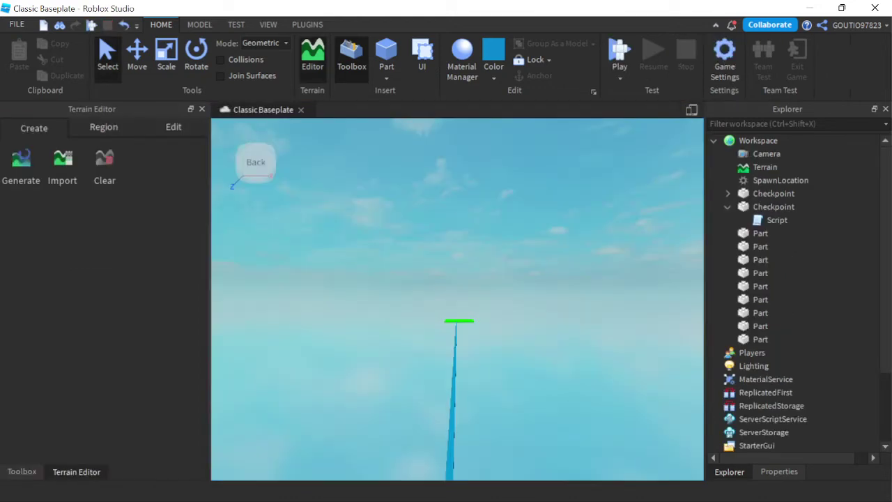
Step: Insert a sphere part and move it just past the far green checkpoint, in line with the blue beam
{"action": "key", "text": "w"}
{"action": "key", "text": "w"}
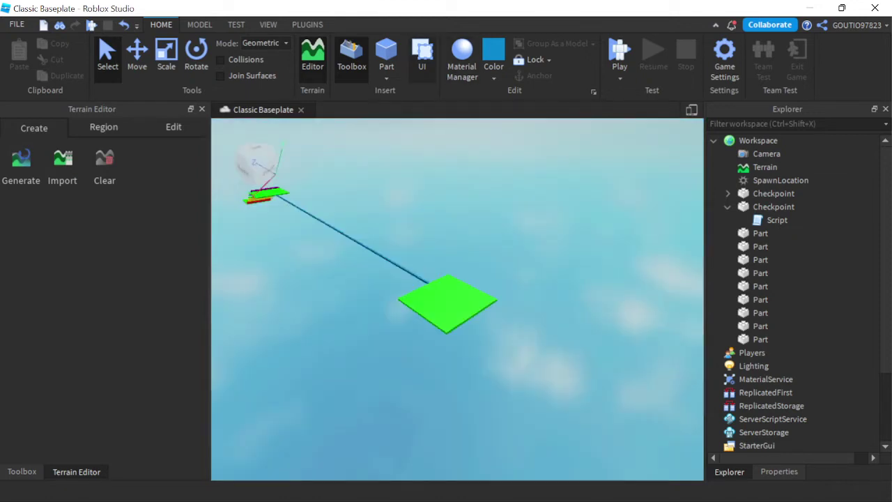
{"action": "left_click", "coordinate": [386, 78]}
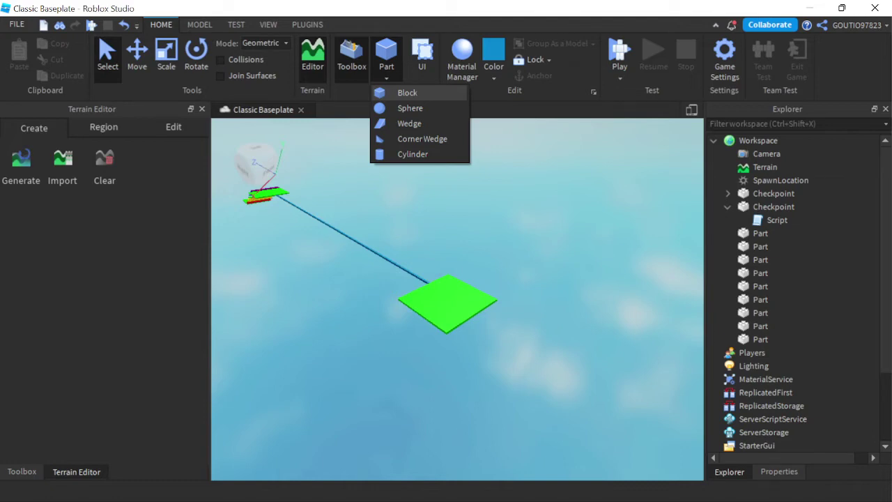
{"action": "left_click", "coordinate": [410, 108]}
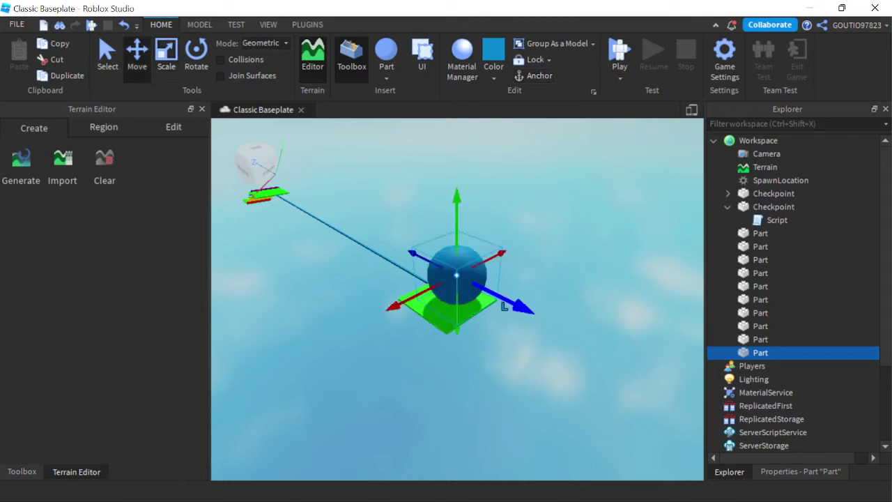
{"action": "left_click_drag", "start_coordinate": [524, 310], "coordinate": [576, 336]}
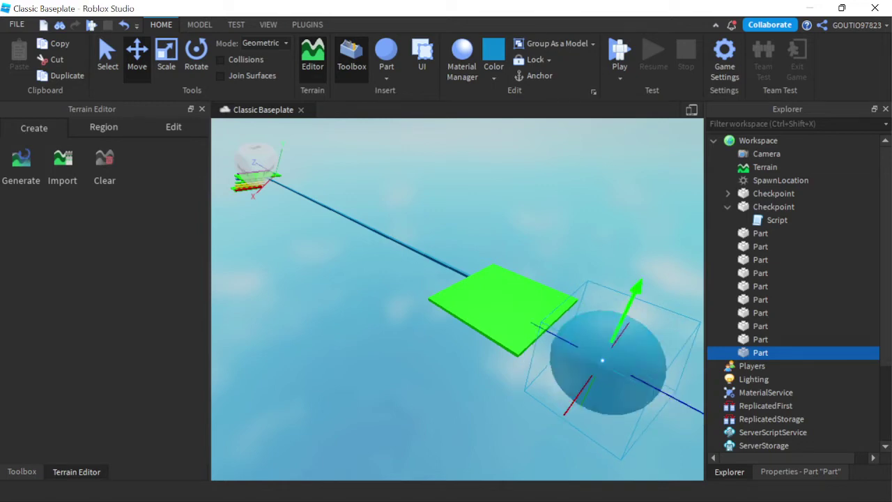
{"action": "left_click_drag", "start_coordinate": [628, 308], "coordinate": [630, 304]}
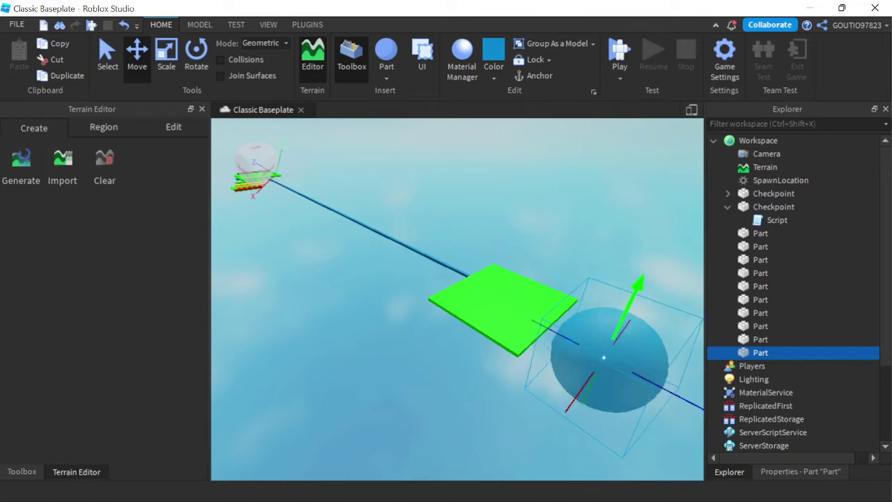
{"action": "left_click_drag", "start_coordinate": [692, 396], "coordinate": [700, 401]}
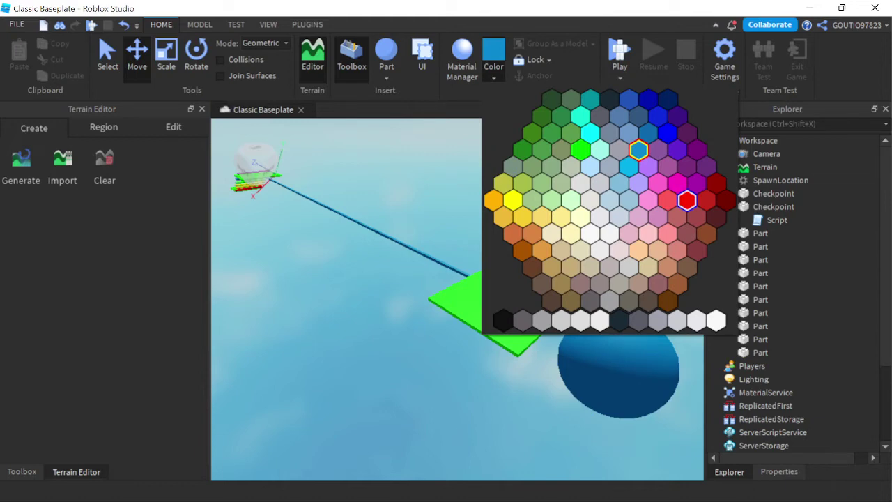
Step: Color the sphere beyond the far checkpoint red
{"action": "left_click", "coordinate": [687, 200]}
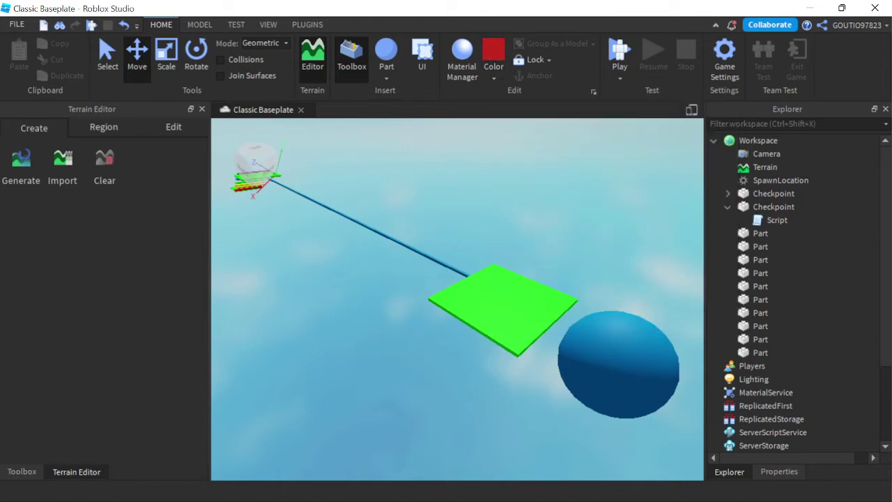
{"action": "left_click", "coordinate": [618, 364]}
{"action": "key", "text": "Escape"}
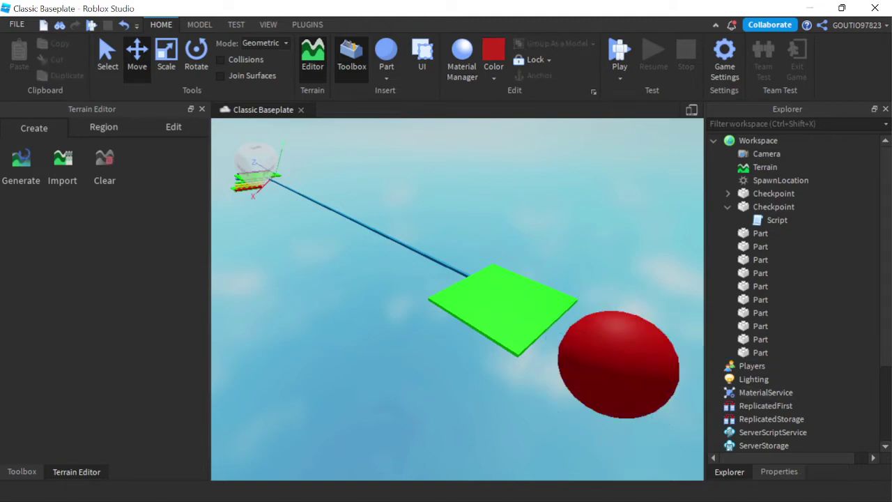
Step: Duplicate the red sphere and place the copy as an orange sphere next in line, away from the checkpoint
{"action": "key", "text": "s"}
{"action": "key", "text": "d"}
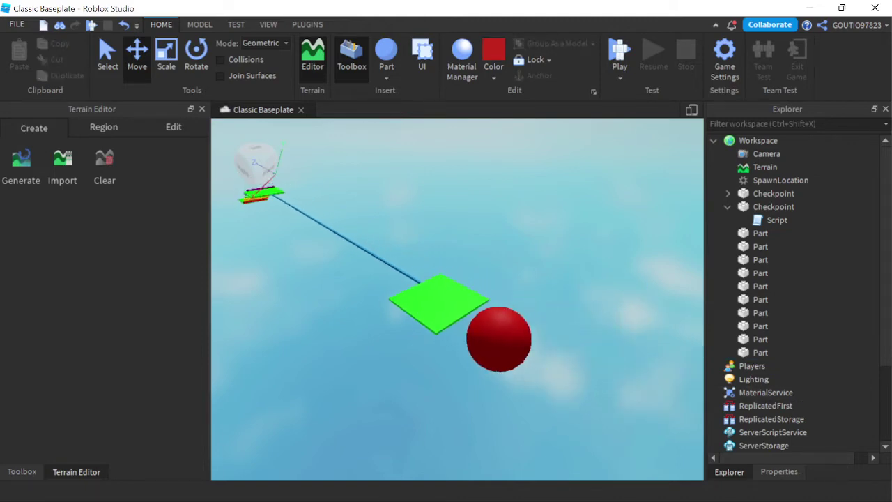
{"action": "scroll", "coordinate": [502, 352], "scroll_direction": "down", "scroll_amount": 2}
{"action": "left_click", "coordinate": [485, 340]}
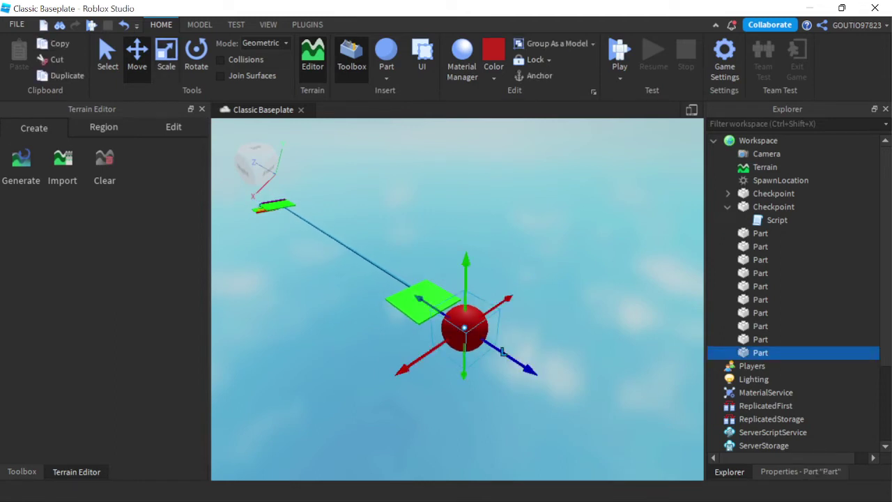
{"action": "key", "text": "ctrl+d"}
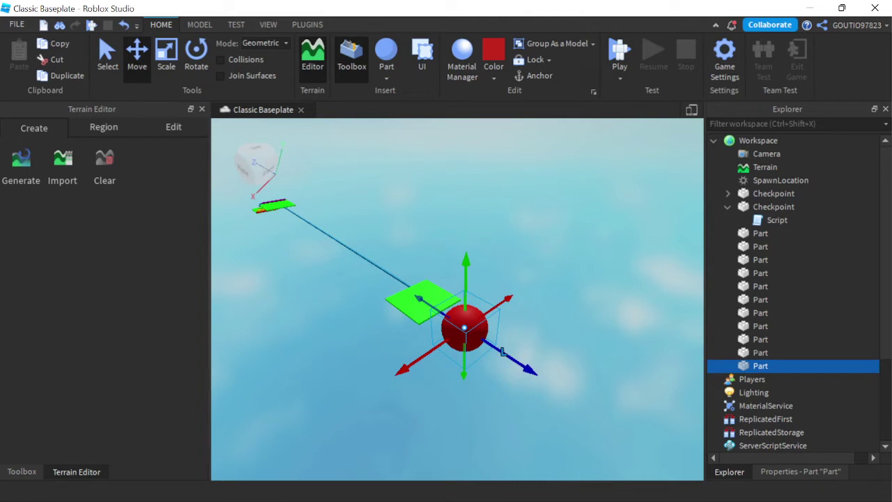
{"action": "left_click_drag", "start_coordinate": [502, 352], "coordinate": [546, 379]}
{"action": "key", "text": "a"}
{"action": "key", "text": "Caps_Lock"}
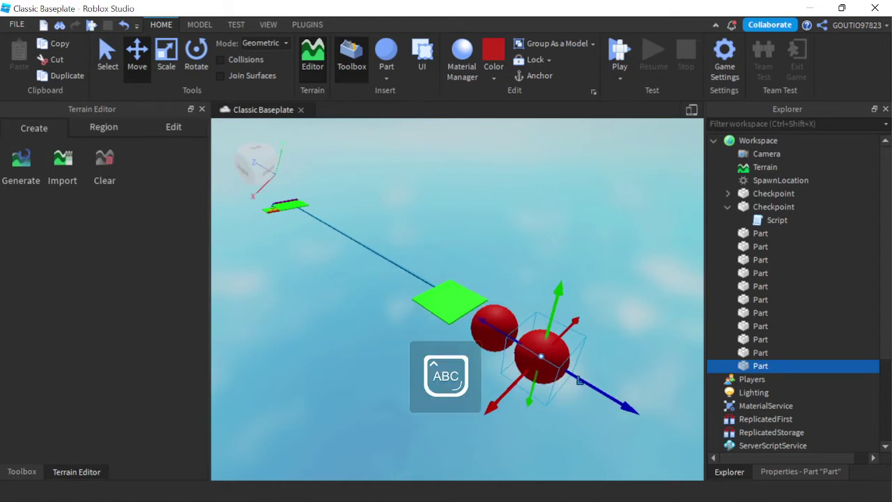
{"action": "middle_click_drag", "start_coordinate": [579, 380], "coordinate": [608, 380]}
{"action": "left_click_drag", "start_coordinate": [608, 380], "coordinate": [610, 381]}
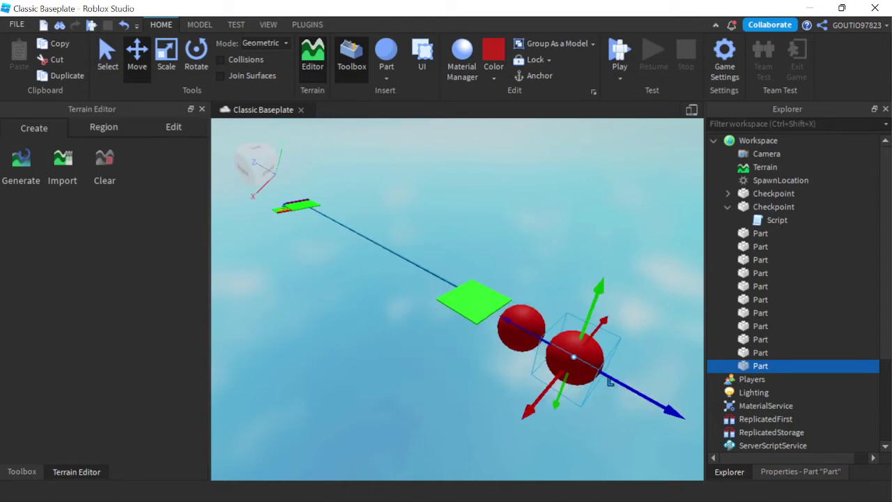
{"action": "left_click", "coordinate": [493, 76]}
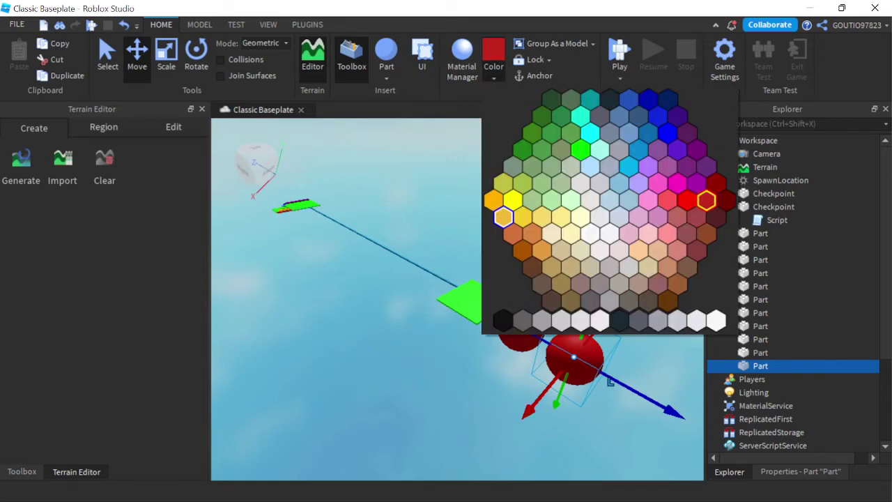
{"action": "left_click", "coordinate": [503, 217]}
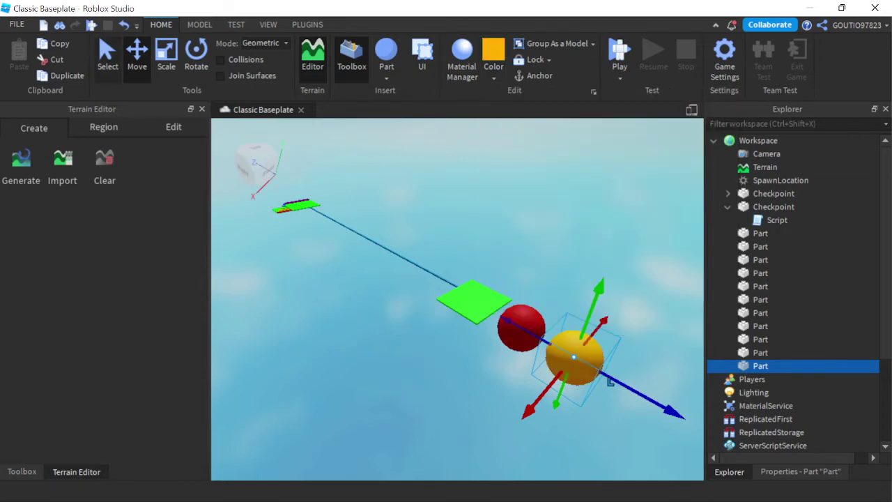
Step: Duplicate the orange sphere, space the copy a small gap further along the line, and color it yellow
{"action": "key", "text": "ctrl+d"}
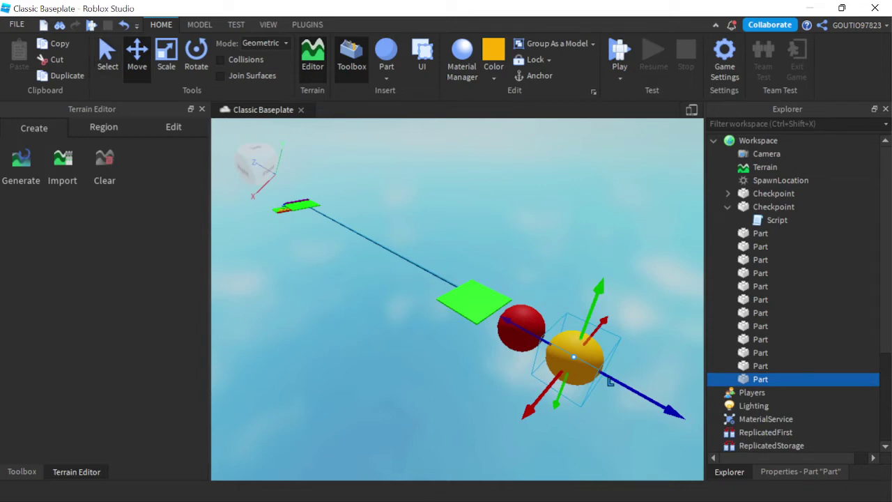
{"action": "left_click_drag", "start_coordinate": [611, 381], "coordinate": [660, 408]}
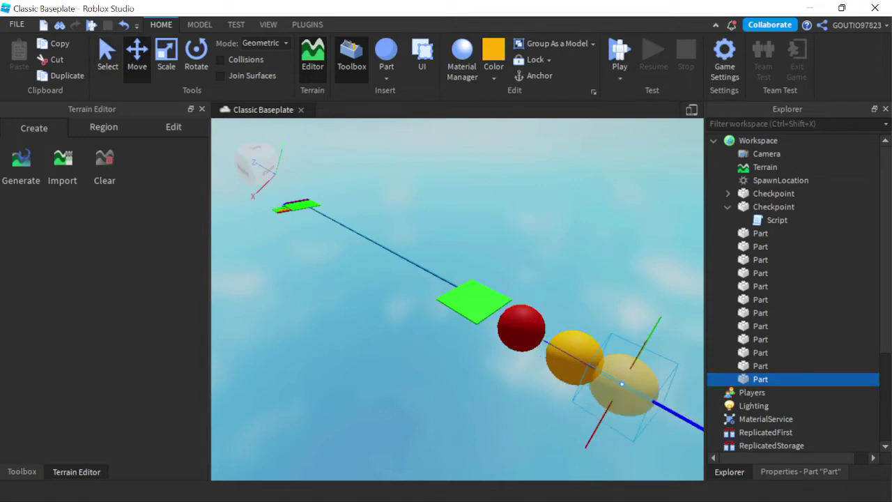
{"action": "key", "text": "s"}
{"action": "key", "text": "d"}
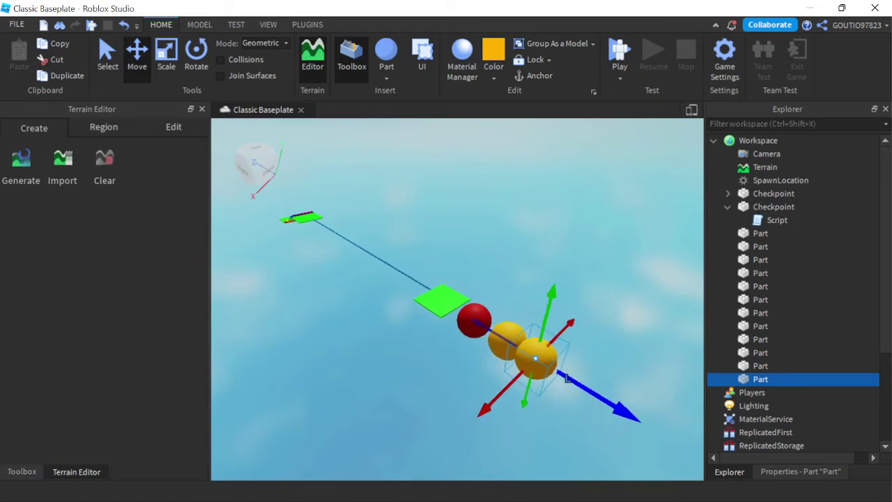
{"action": "left_click_drag", "start_coordinate": [592, 397], "coordinate": [603, 403]}
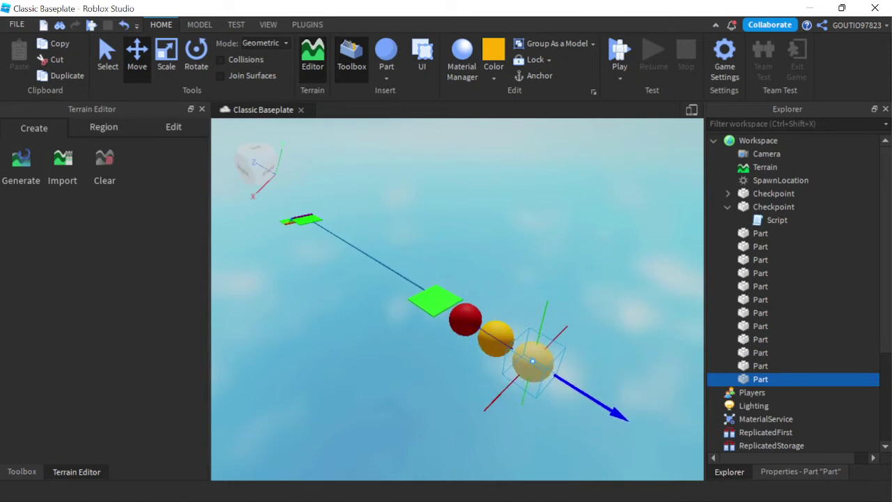
{"action": "left_click_drag", "start_coordinate": [568, 380], "coordinate": [562, 380]}
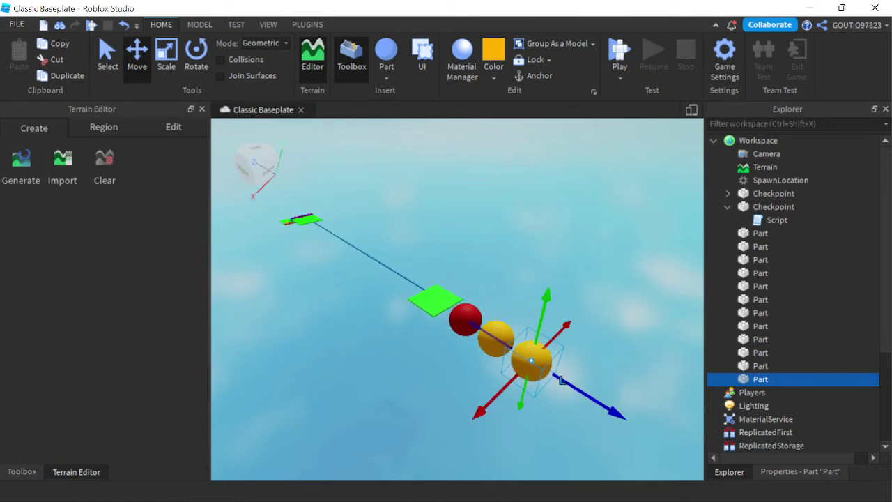
{"action": "left_click", "coordinate": [493, 78]}
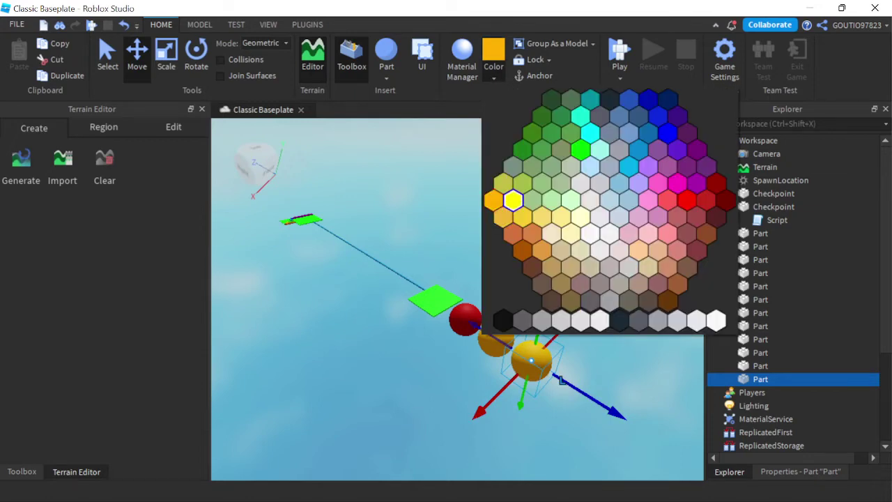
{"action": "left_click", "coordinate": [497, 201]}
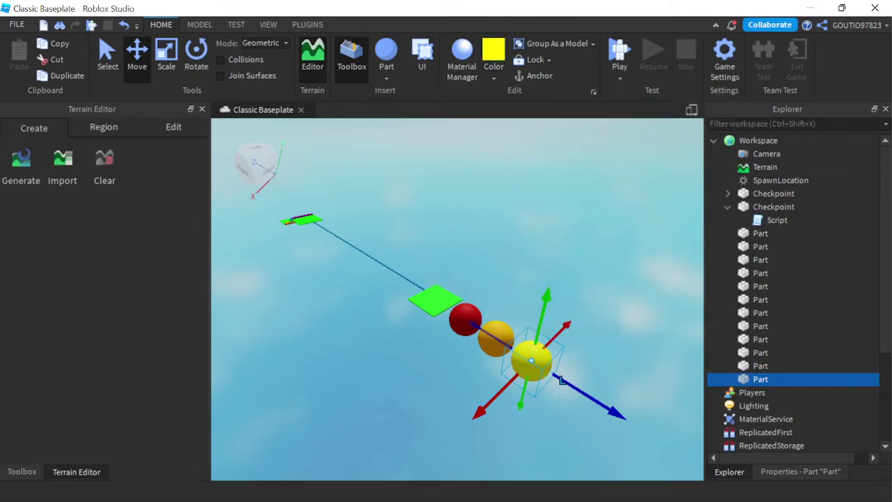
Step: Duplicate the yellow sphere to place a bright green sphere after it in the row
{"action": "key", "text": "ctrl+d"}
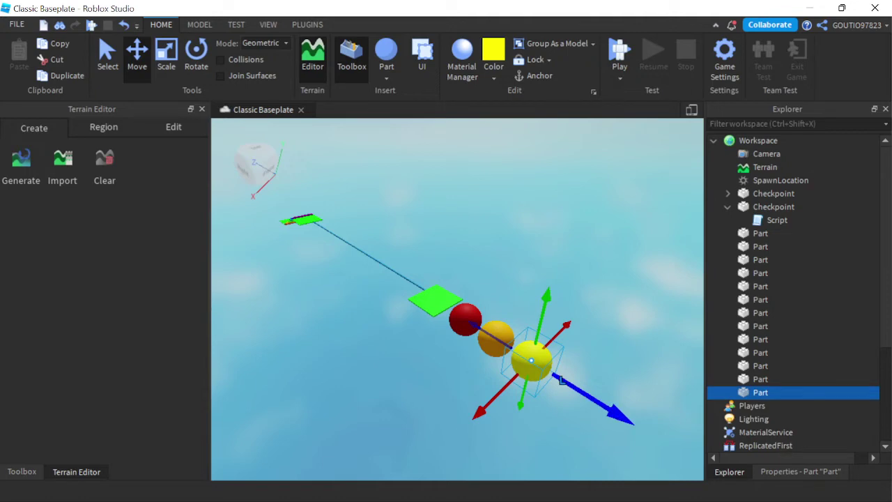
{"action": "left_click_drag", "start_coordinate": [563, 381], "coordinate": [588, 437]}
{"action": "left_click", "coordinate": [494, 77]}
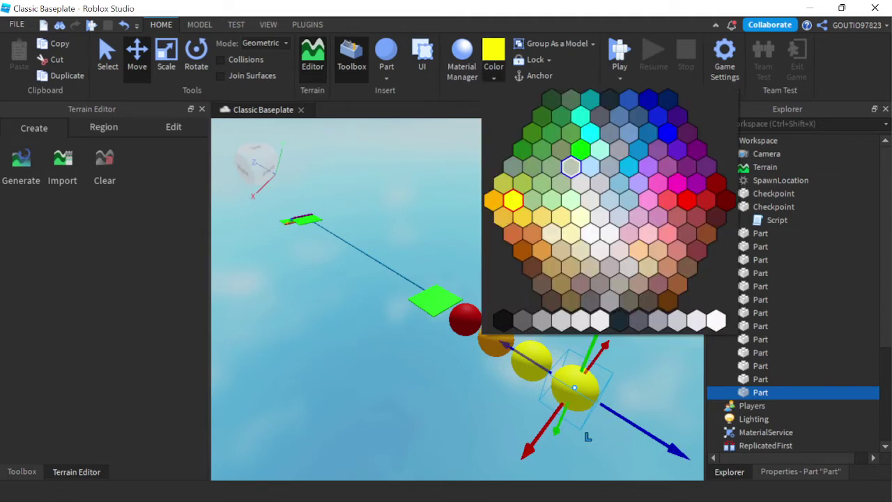
{"action": "left_click", "coordinate": [576, 161]}
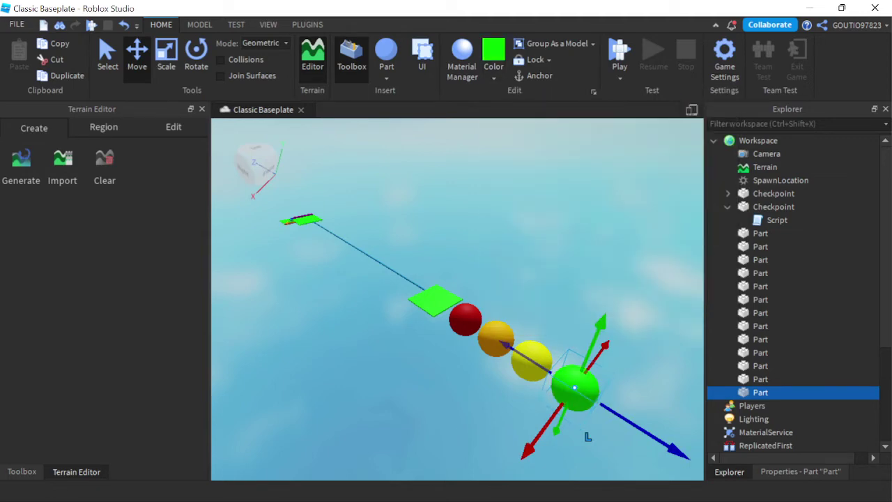
Step: Add a light blue sphere past the green one by duplicating, shifting and recoloring it
{"action": "key", "text": "ctrl+d"}
{"action": "left_click_drag", "start_coordinate": [638, 427], "coordinate": [690, 459]}
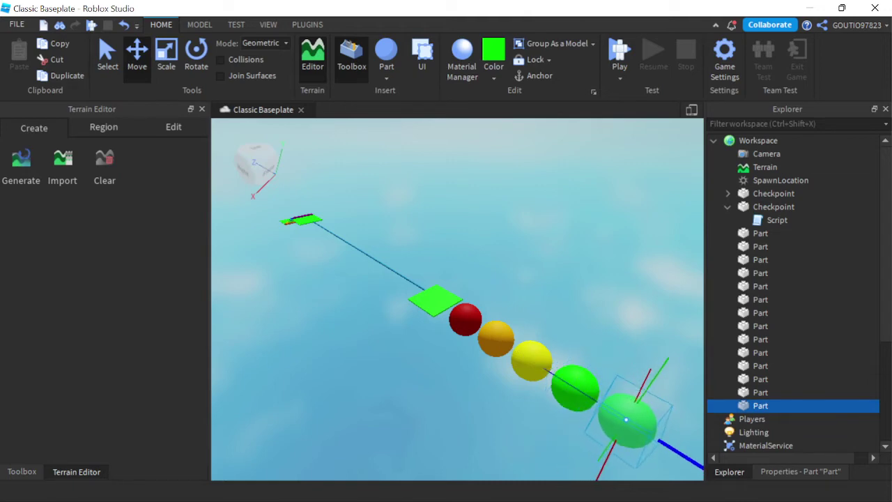
{"action": "left_click_drag", "start_coordinate": [626, 420], "coordinate": [626, 420]}
{"action": "left_click_drag", "start_coordinate": [667, 451], "coordinate": [667, 451]}
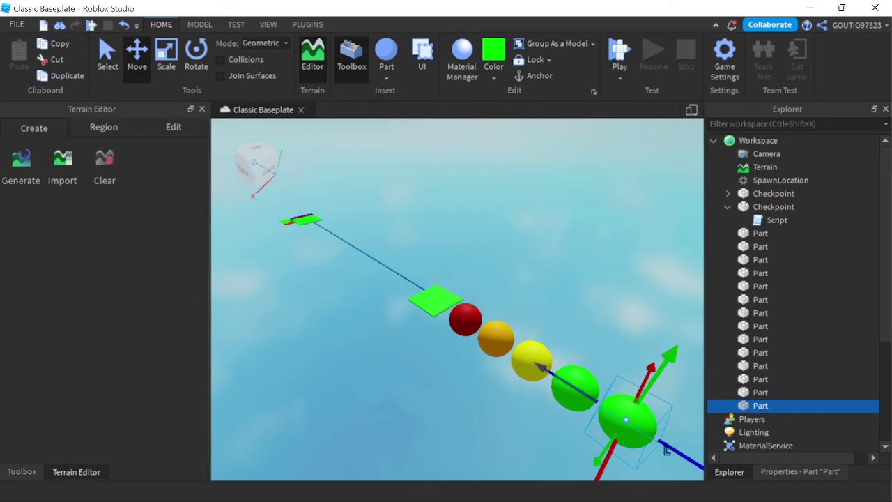
{"action": "left_click", "coordinate": [494, 77]}
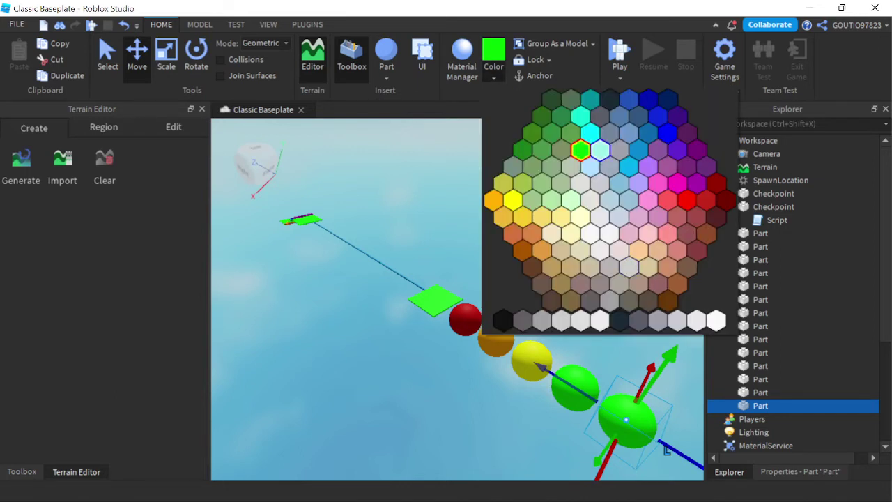
{"action": "left_click", "coordinate": [639, 150]}
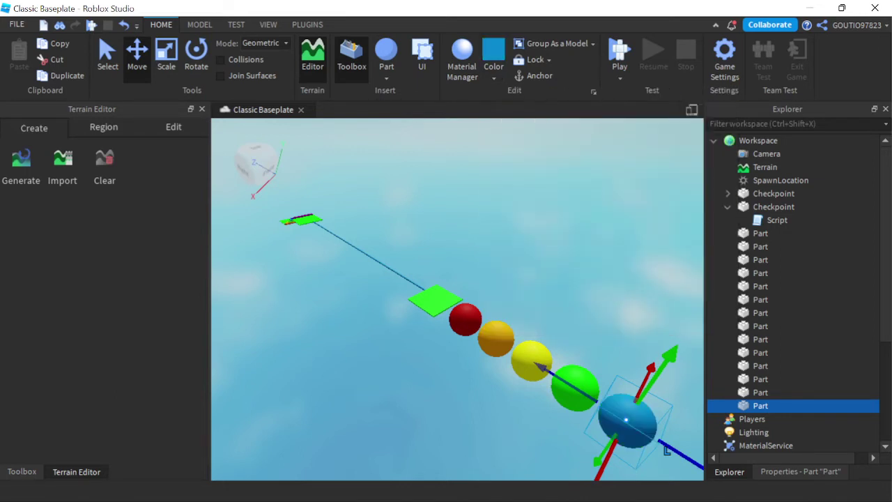
{"action": "key", "text": "Escape"}
Step: Duplicate the light blue sphere, move the copy to the end of the row, and color it deep blue
{"action": "key", "text": "s"}
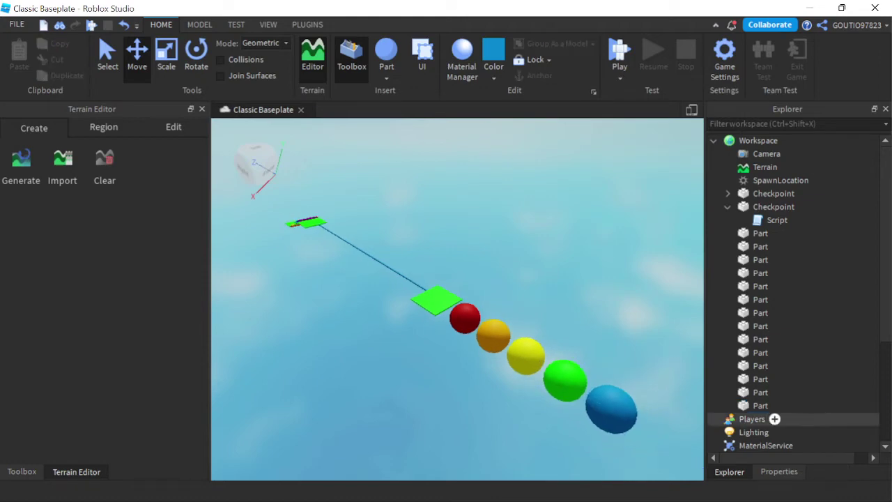
{"action": "left_click", "coordinate": [582, 387]}
{"action": "scroll", "coordinate": [581, 388], "scroll_direction": "down", "scroll_amount": 2}
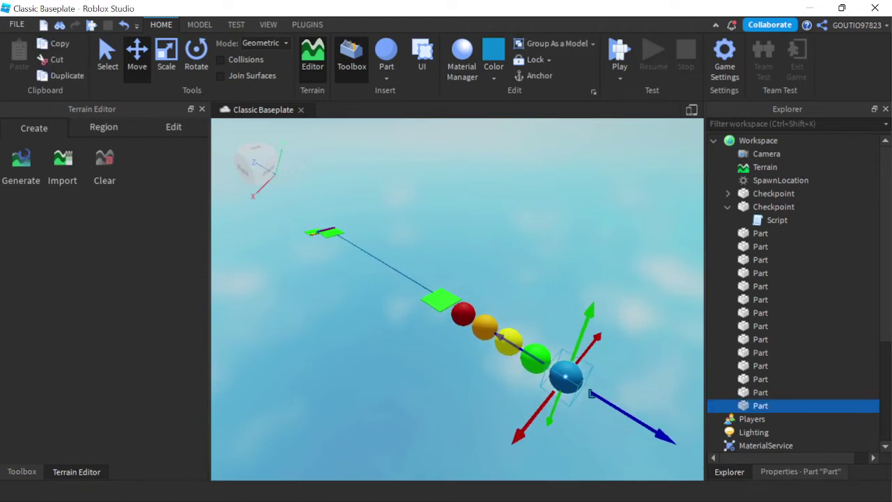
{"action": "mouse_move", "coordinate": [647, 426]}
{"action": "left_mouse_down"}
{"action": "mouse_move", "coordinate": [613, 405]}
{"action": "mouse_move", "coordinate": [632, 418]}
{"action": "left_mouse_up"}
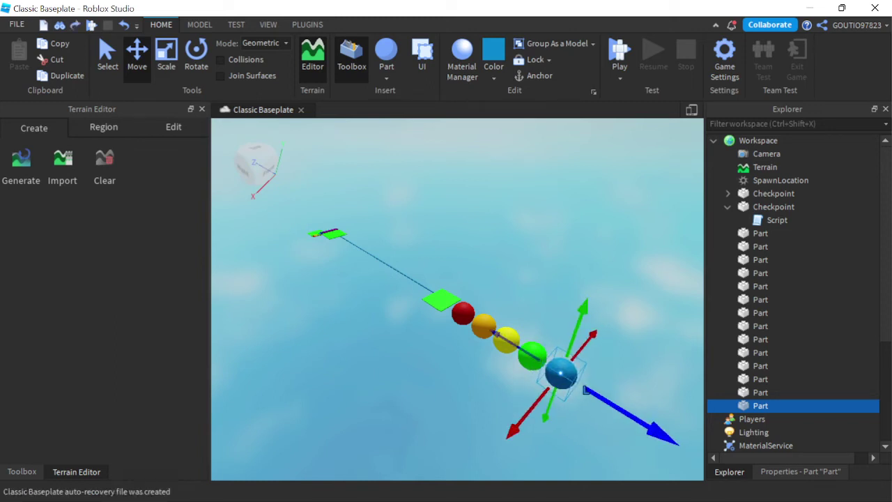
{"action": "key", "text": "ctrl+d"}
{"action": "left_click_drag", "start_coordinate": [584, 391], "coordinate": [617, 412]}
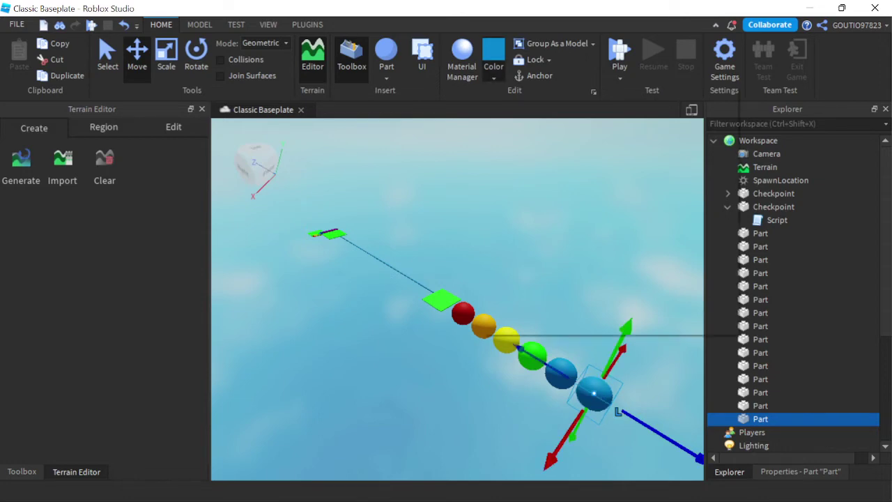
{"action": "left_click", "coordinate": [493, 77]}
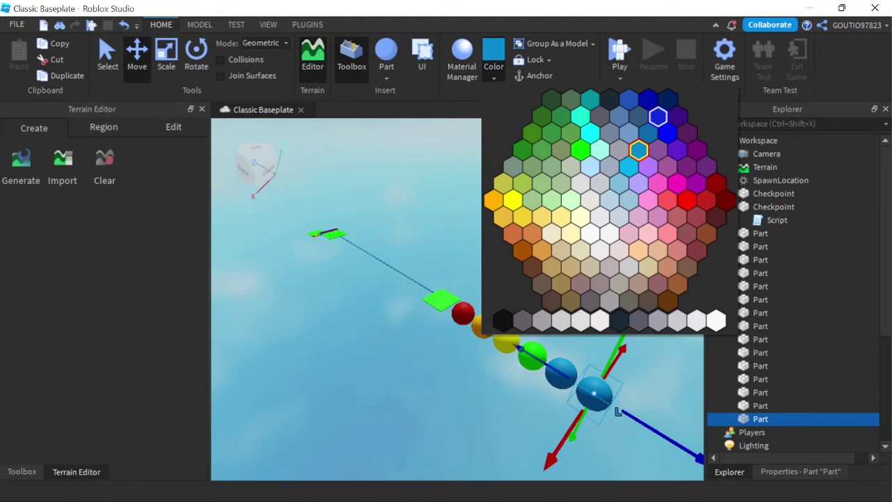
{"action": "left_click", "coordinate": [668, 133]}
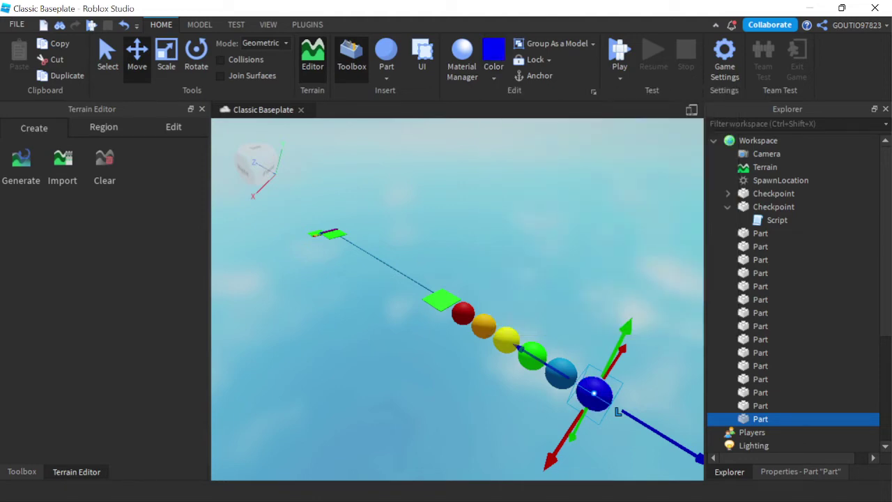
Step: Duplicate the deep blue sphere, place the copy at the end of the row, and color it Dark indigo
{"action": "key", "text": "ctrl+d"}
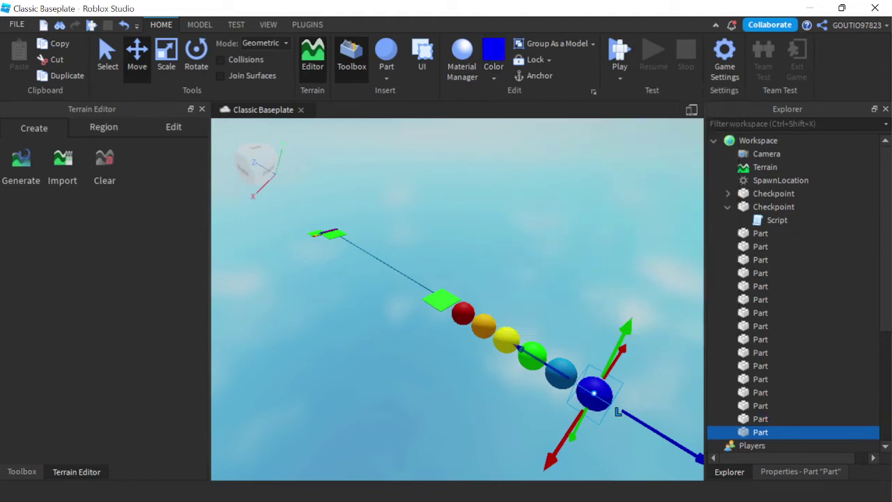
{"action": "left_click_drag", "start_coordinate": [618, 412], "coordinate": [654, 434]}
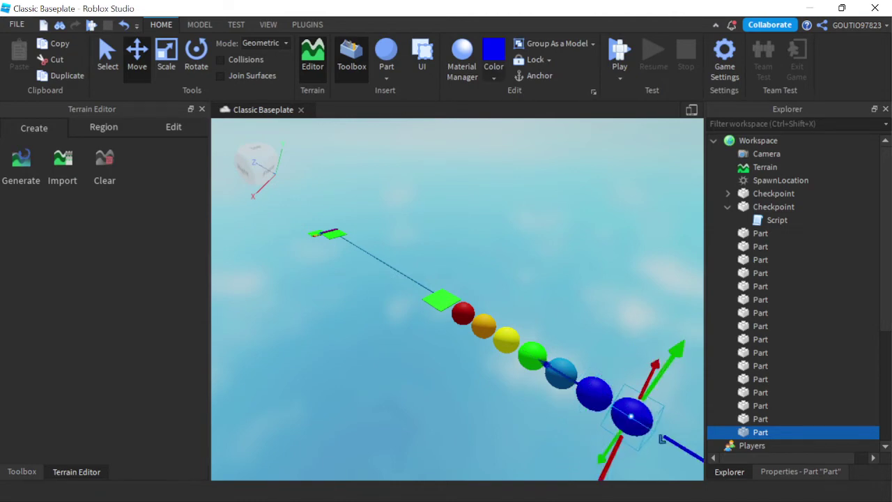
{"action": "left_click", "coordinate": [493, 77]}
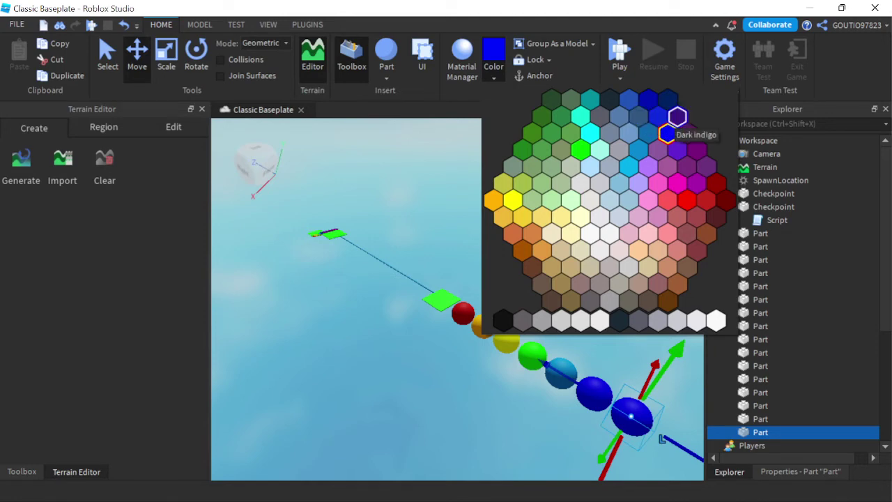
{"action": "left_click", "coordinate": [677, 116]}
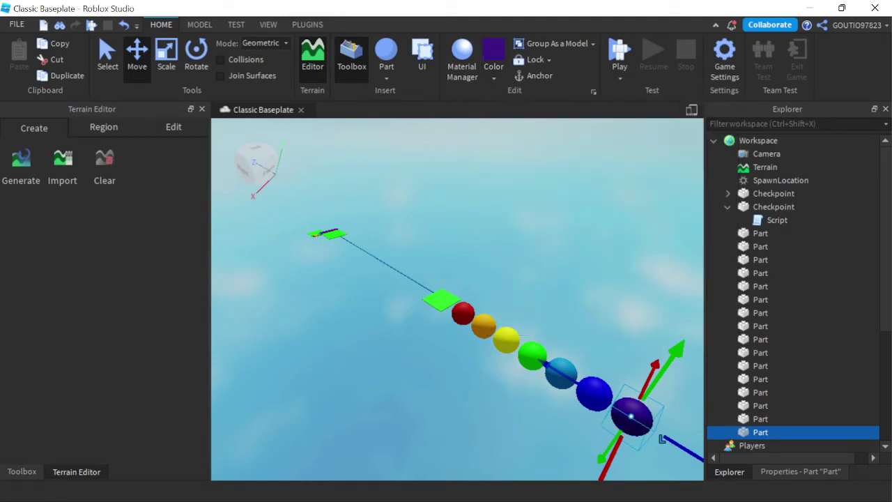
{"action": "key", "text": "Escape"}
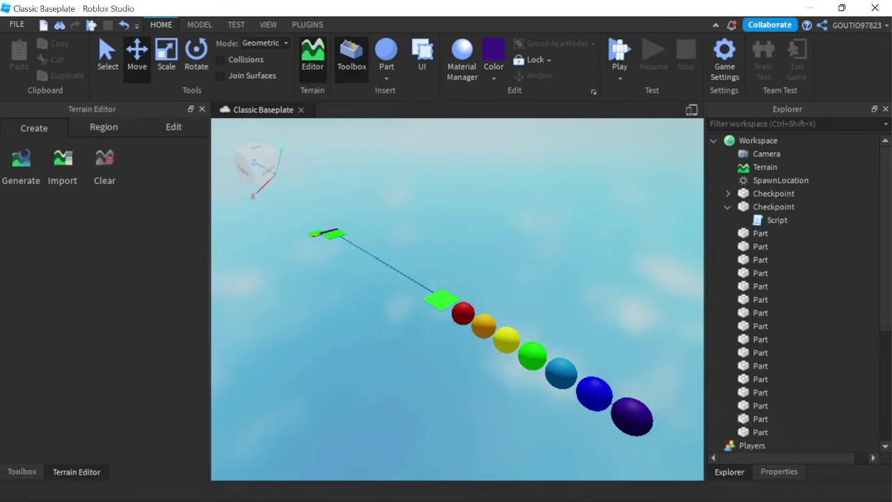
Step: Duplicate the green checkpoint before the red sphere and place the copy just past the dark indigo sphere
{"action": "left_click", "coordinate": [440, 300]}
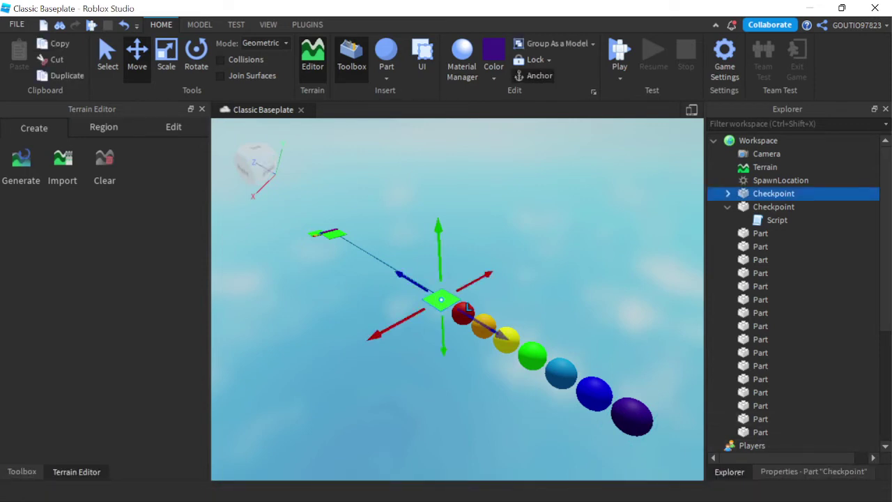
{"action": "key", "text": "ctrl+d"}
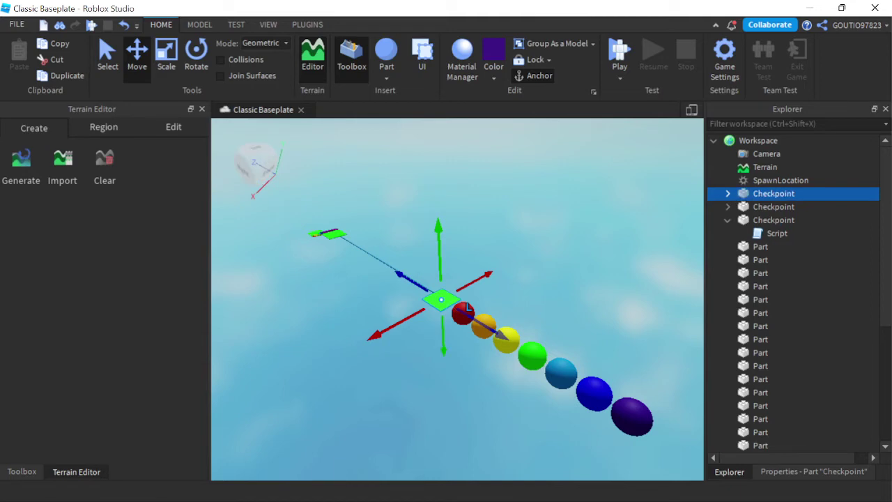
{"action": "left_click_drag", "start_coordinate": [446, 301], "coordinate": [571, 378]}
{"action": "left_click_drag", "start_coordinate": [667, 437], "coordinate": [702, 461]}
{"action": "scroll", "coordinate": [600, 395], "scroll_direction": "down", "scroll_amount": 2}
{"action": "scroll", "coordinate": [621, 428], "scroll_direction": "down", "scroll_amount": 4}
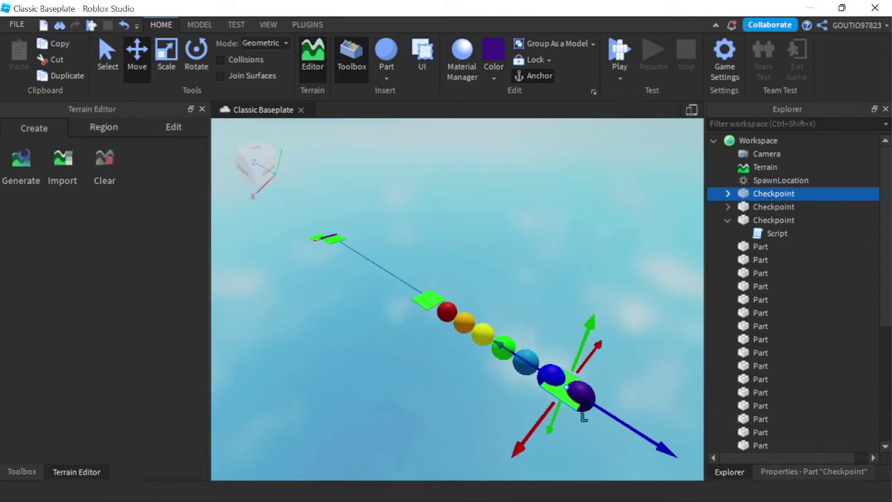
{"action": "left_click_drag", "start_coordinate": [538, 402], "coordinate": [566, 405]}
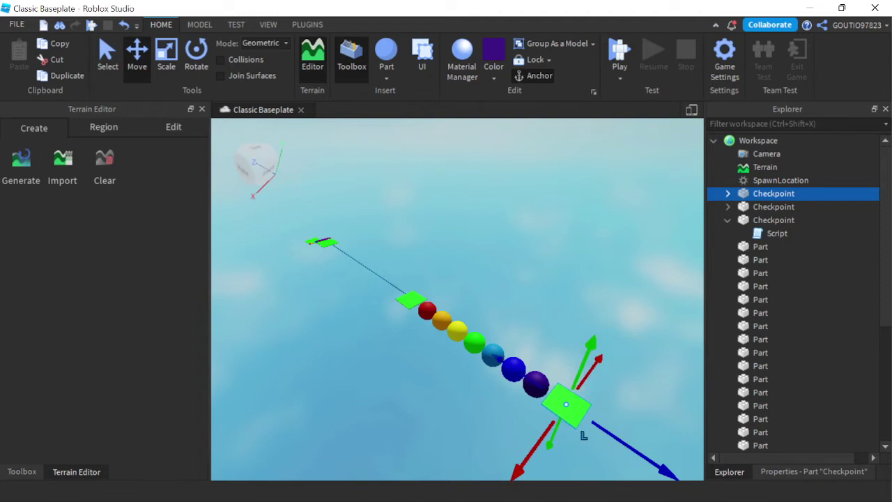
{"action": "left_click", "coordinate": [584, 435]}
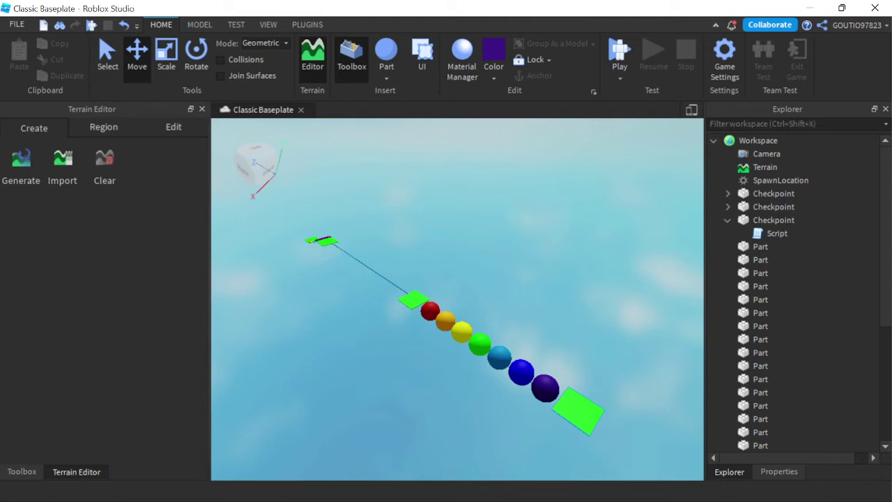
Step: Examine the sphere row and the checkpoint at its end from several distances and angles
{"action": "key", "text": "d"}
{"action": "key", "text": "q"}
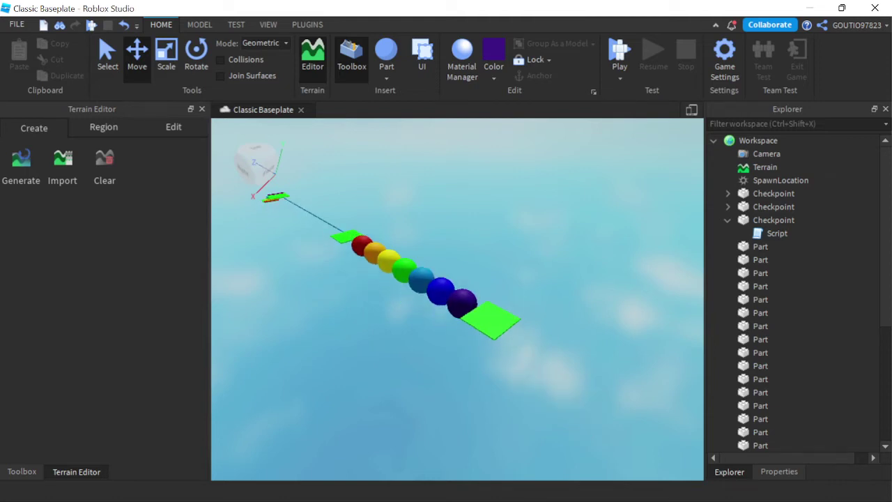
{"action": "key", "text": "w"}
{"action": "left_click", "coordinate": [491, 435]}
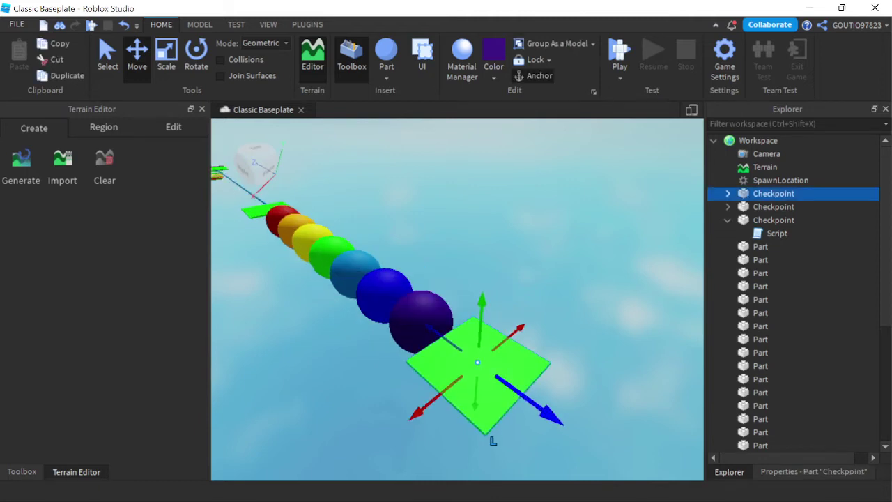
{"action": "key", "text": "q"}
{"action": "key", "text": "Escape"}
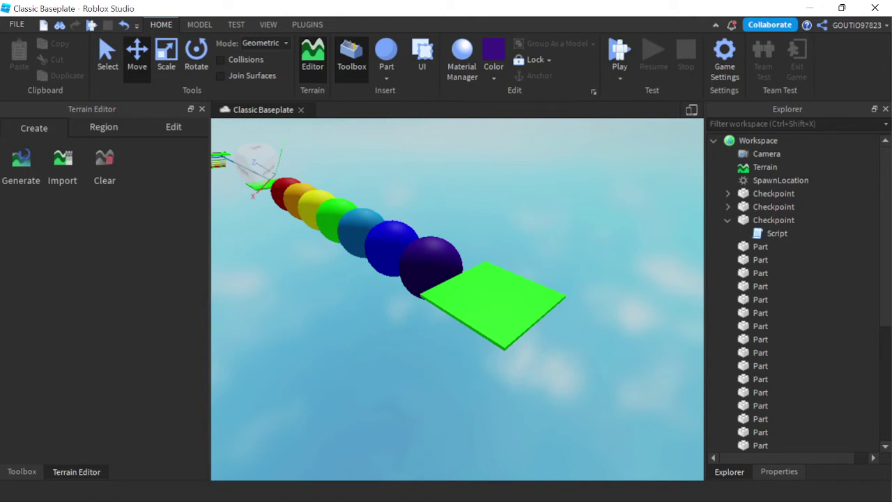
{"action": "key", "text": "a"}
{"action": "key", "text": "w"}
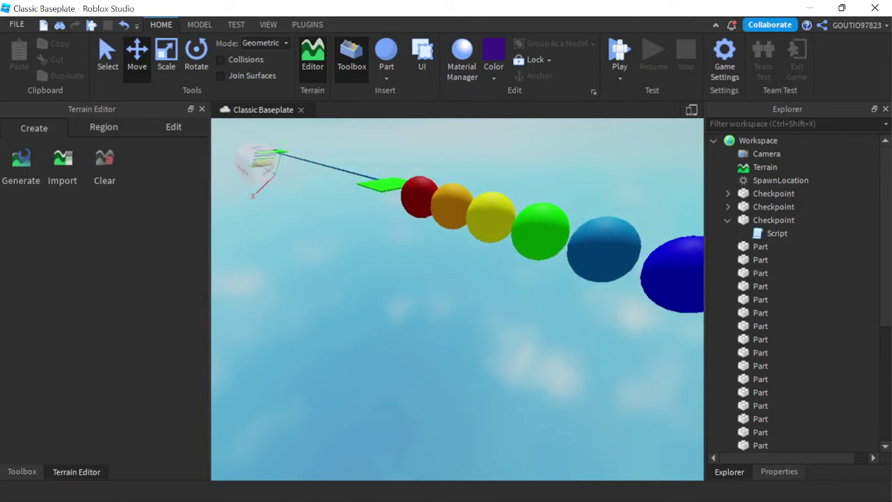
{"action": "key", "text": "s"}
{"action": "key", "text": "a"}
{"action": "key", "text": "e"}
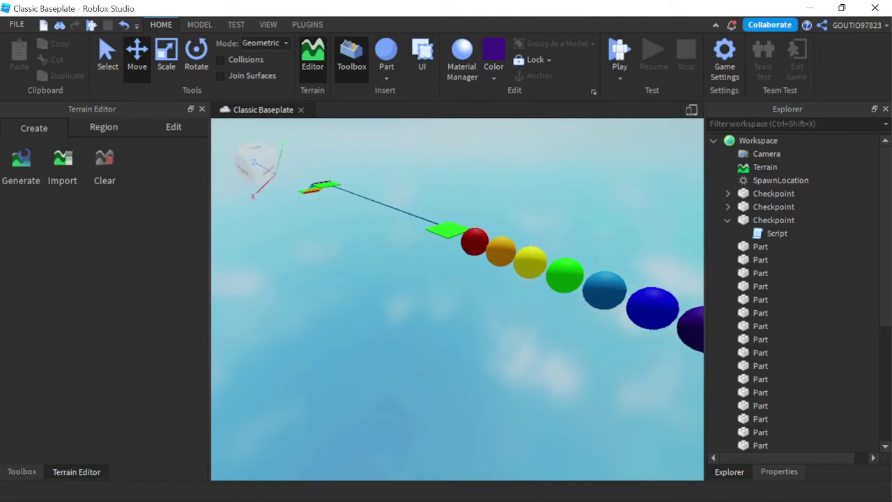
{"action": "key", "text": "s"}
Step: Collapse the expanded checkpoint that shows its script in the Explorer tree
{"action": "mouse_move", "coordinate": [797, 233]}
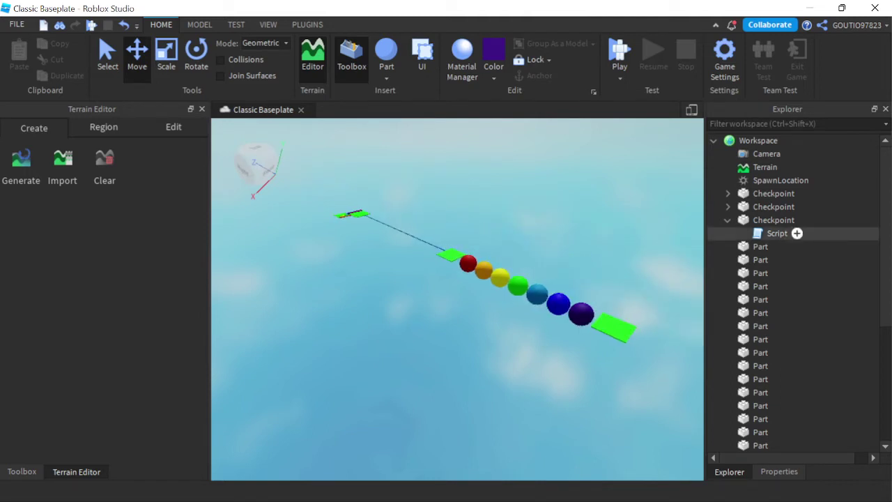
{"action": "left_click", "coordinate": [727, 220]}
{"action": "key", "text": "s"}
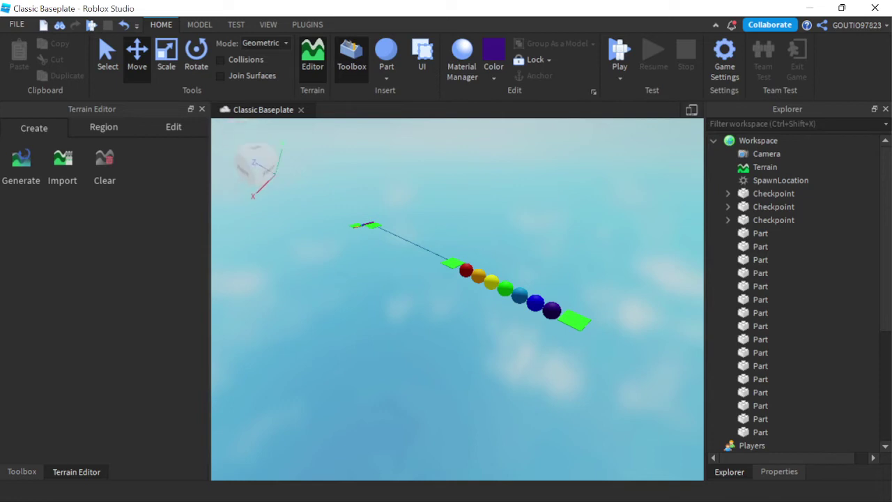
{"action": "left_click_drag", "start_coordinate": [348, 194], "coordinate": [625, 361]}
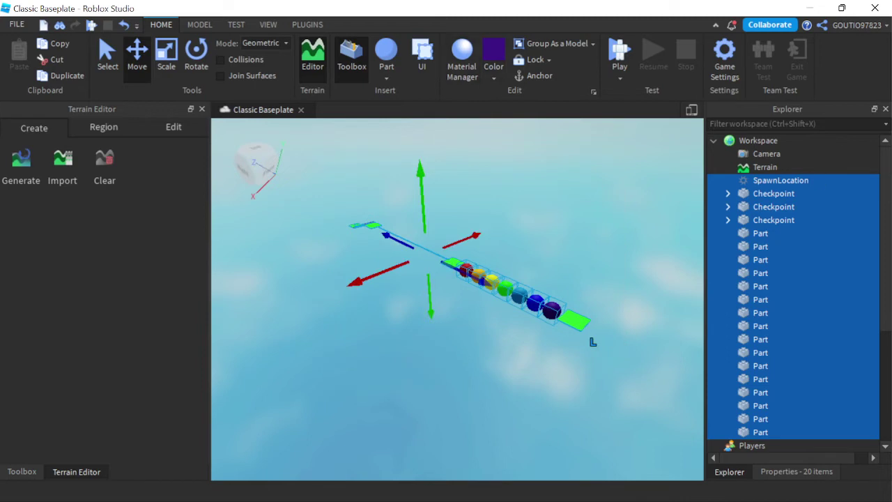
{"action": "left_click", "coordinate": [592, 342]}
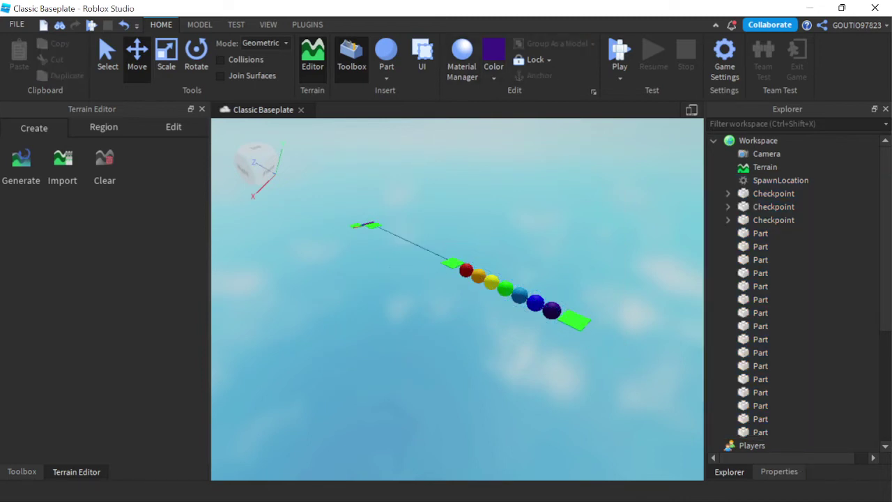
Step: Playtest the obby in first person from the spawn over the rainbow platforms, beam and spheres to the last checkpoint
{"action": "left_click", "coordinate": [615, 51]}
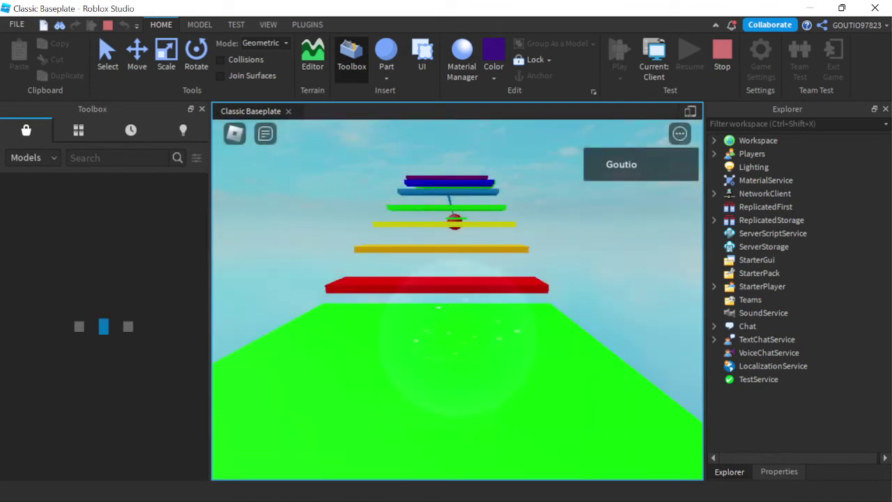
{"action": "scroll", "coordinate": [484, 272], "scroll_direction": "up", "scroll_amount": 5}
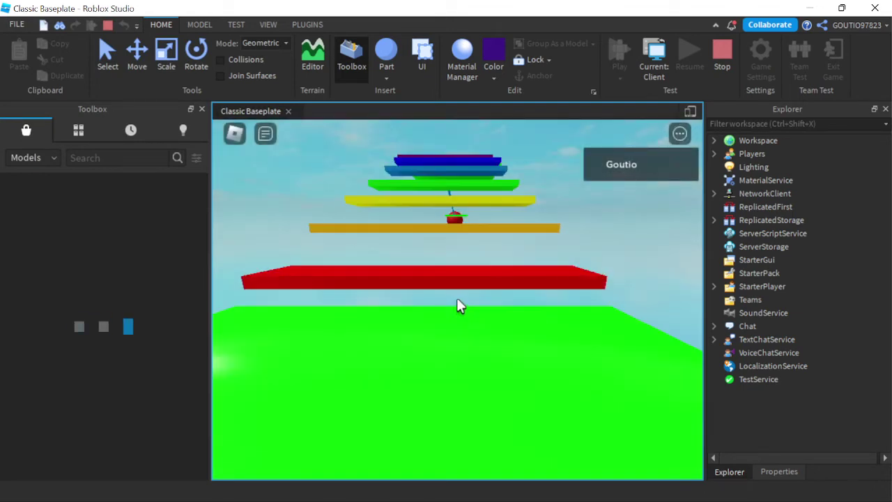
{"action": "key", "text": "w"}
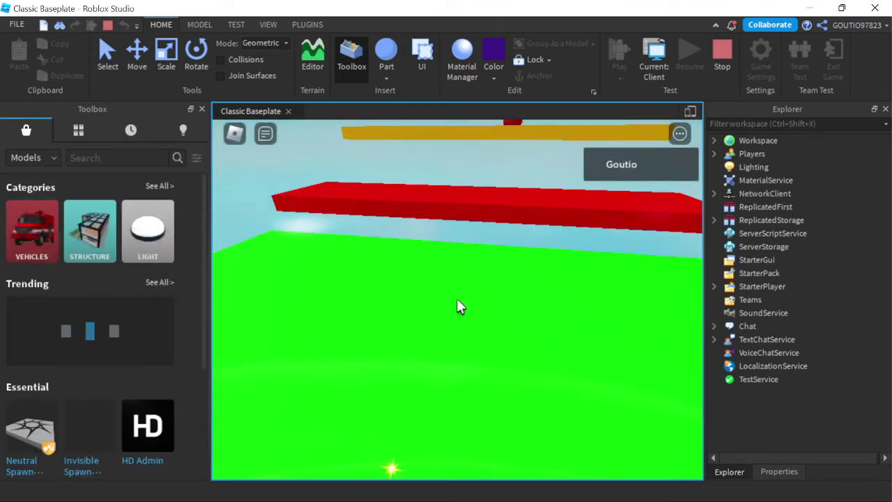
{"action": "key", "text": "w"}
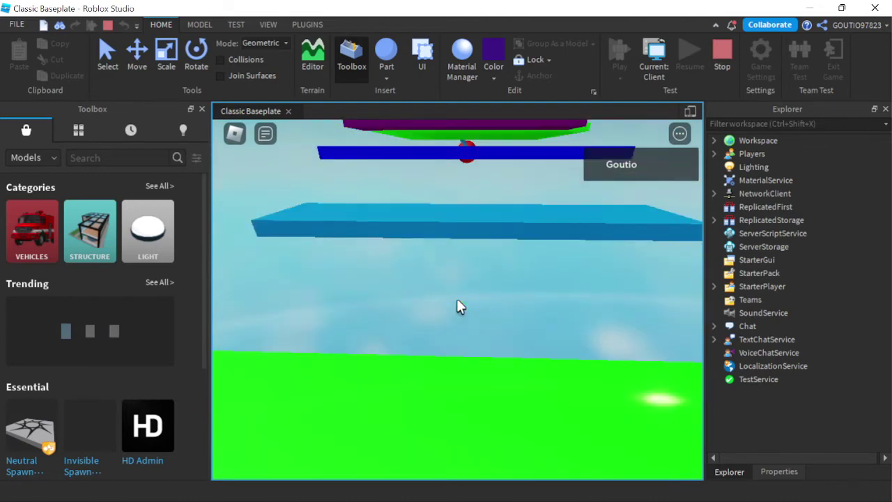
{"action": "key", "text": "w"}
{"action": "key", "text": "space"}
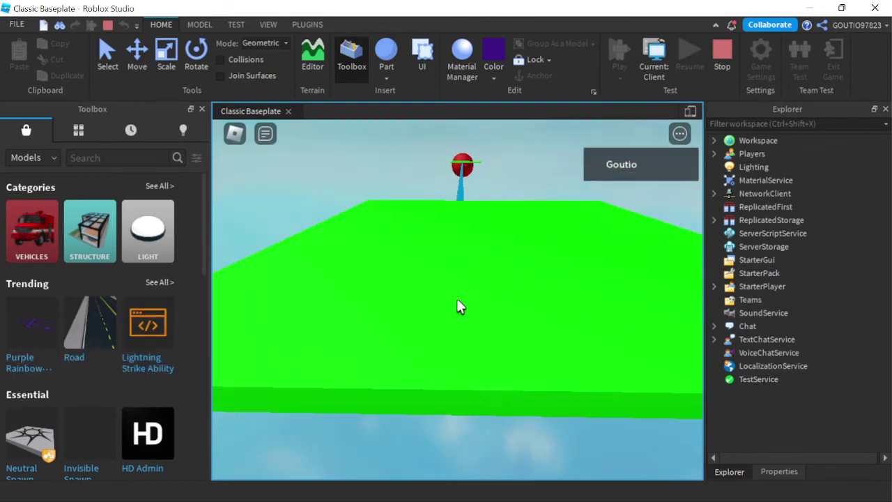
{"action": "key", "text": "w"}
{"action": "key", "text": "Caps_Lock"}
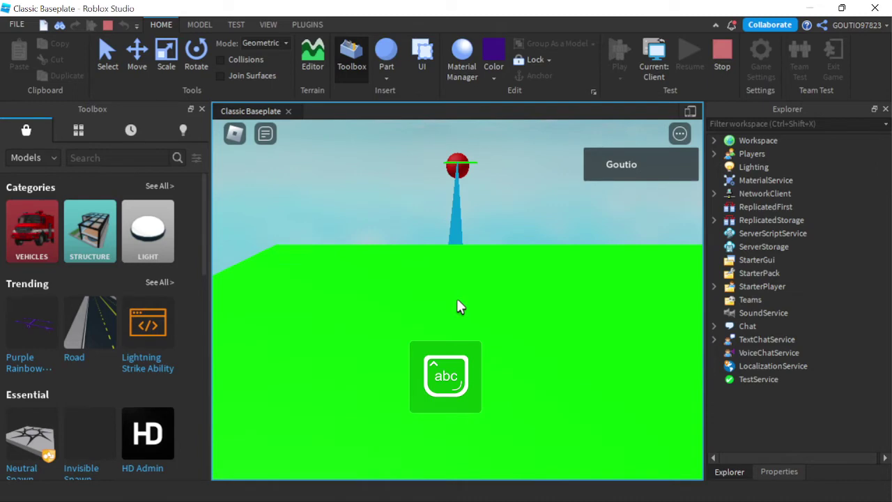
{"action": "key", "text": "w"}
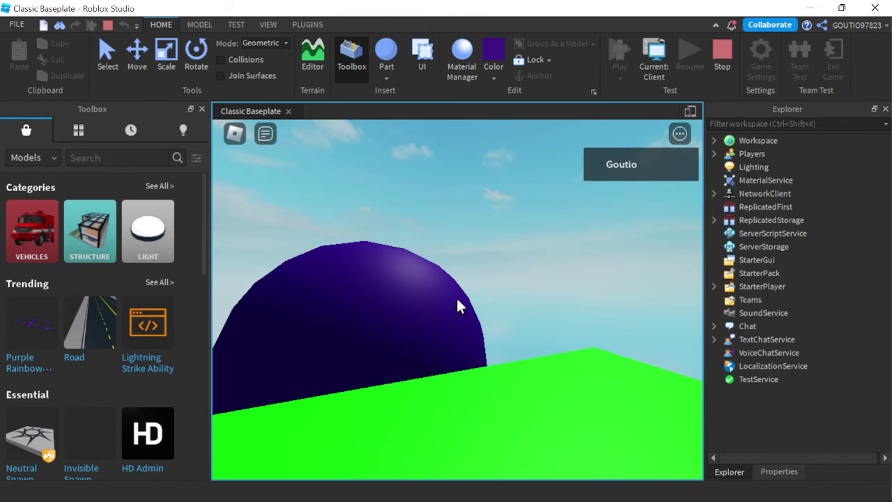
{"action": "mouse_move", "coordinate": [391, 486]}
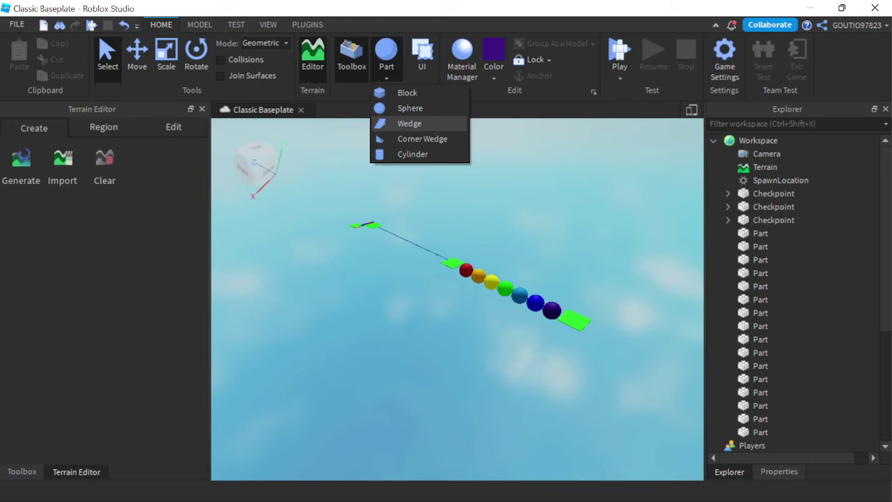
{"action": "left_click", "coordinate": [410, 124]}
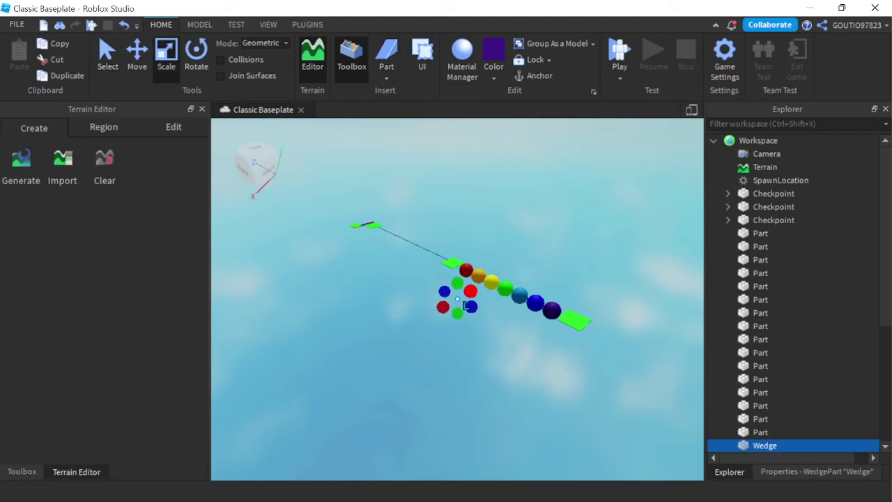
{"action": "left_click_drag", "start_coordinate": [457, 283], "coordinate": [458, 267]}
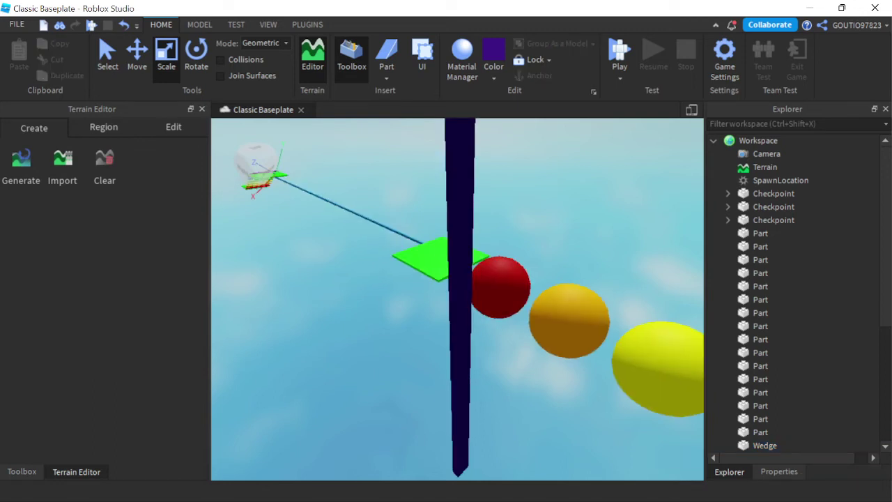
{"action": "key", "text": "w"}
{"action": "key", "text": "e"}
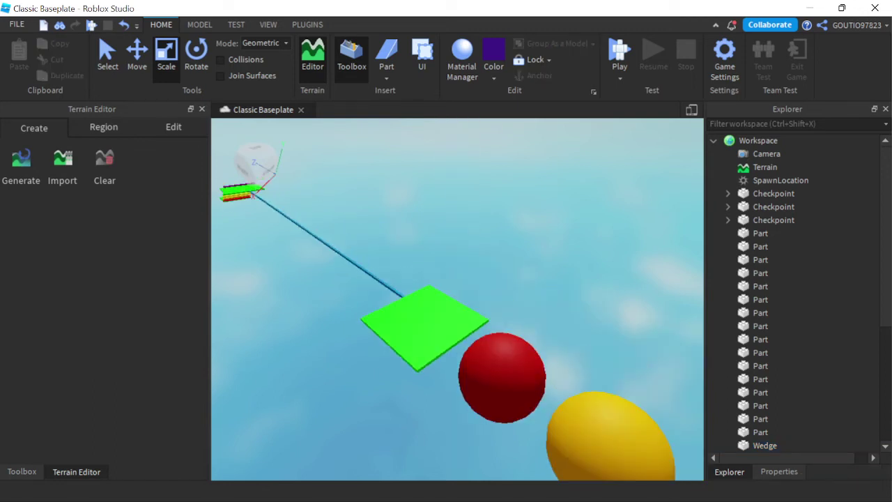
{"action": "key", "text": "s"}
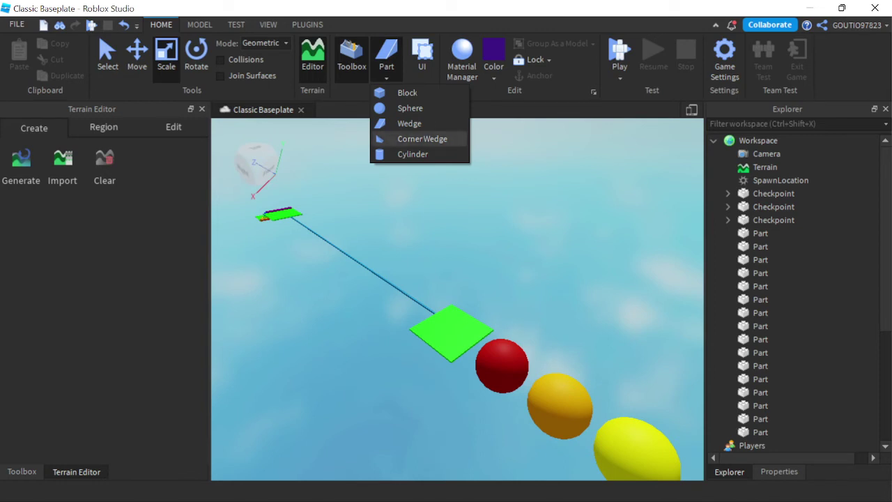
Step: Insert a cylinder part near the checkpoint before the red sphere and scale it into a long, thick horizontal log
{"action": "left_click", "coordinate": [422, 139]}
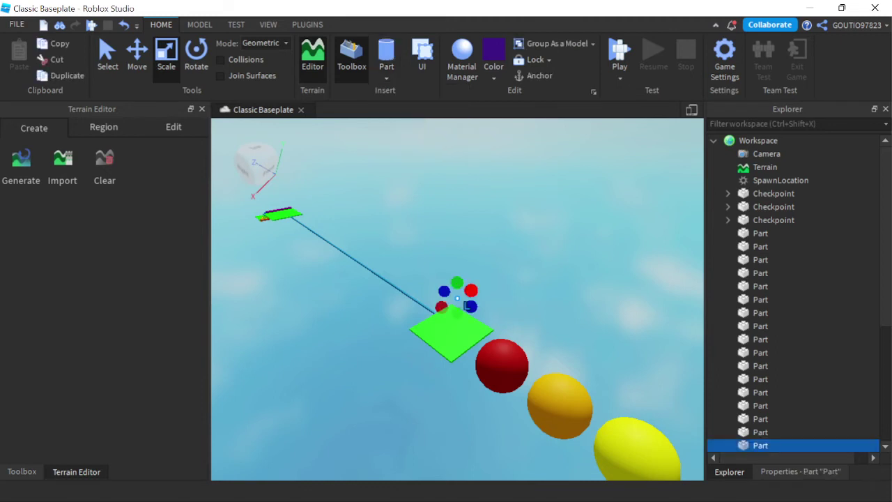
{"action": "right_click_drag", "start_coordinate": [472, 290], "coordinate": [494, 224]}
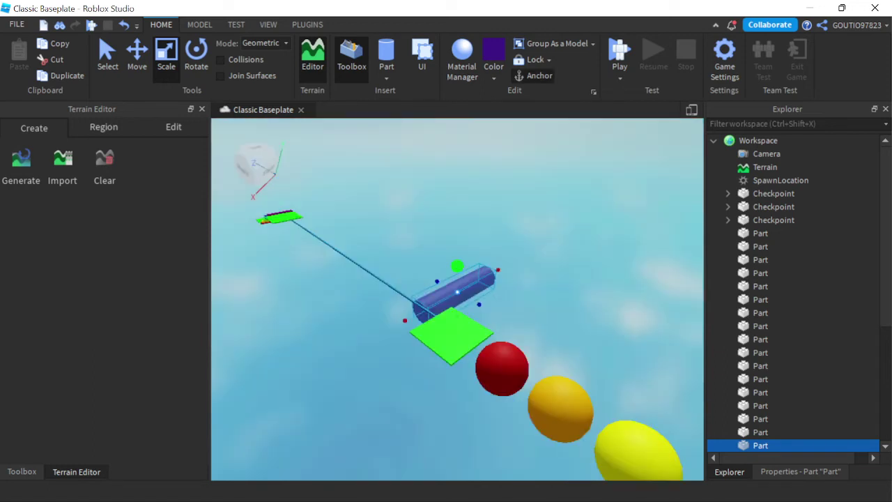
{"action": "left_click_drag", "start_coordinate": [458, 266], "coordinate": [458, 267], "text": "shift"}
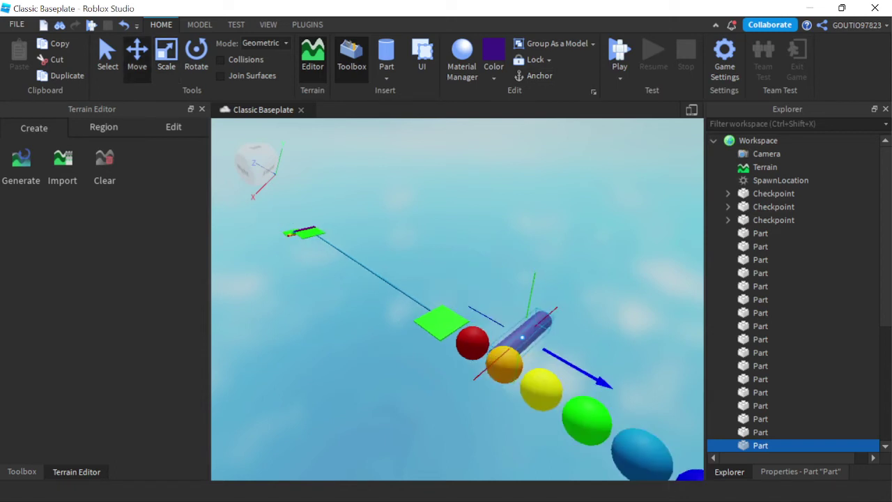
Step: Move the cylinder along the rainbow sphere row to just past the last green checkpoint, centred crosswise on it
{"action": "key", "text": "s"}
{"action": "key", "text": "d"}
{"action": "left_click_drag", "start_coordinate": [577, 369], "coordinate": [571, 383]}
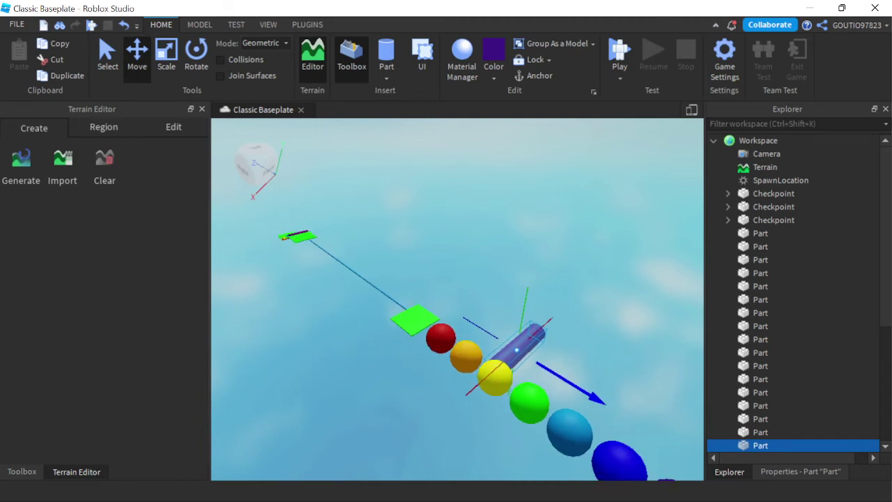
{"action": "key", "text": "d"}
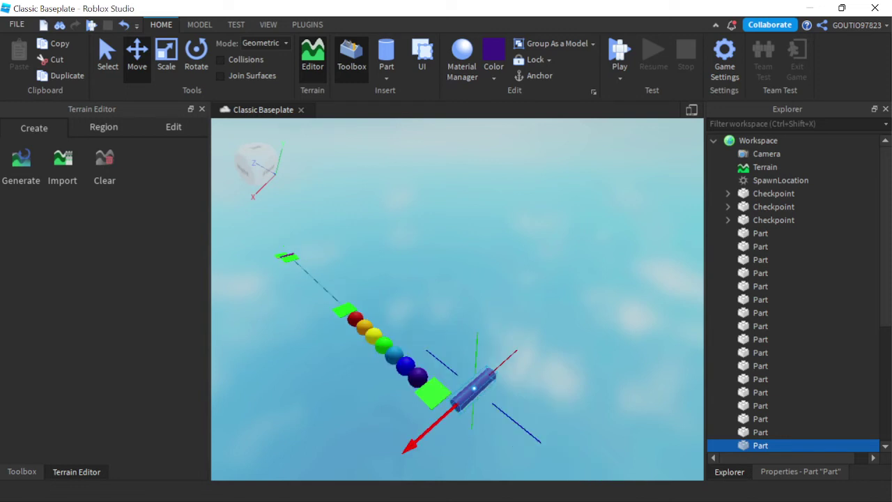
{"action": "left_click_drag", "start_coordinate": [423, 433], "coordinate": [399, 453]}
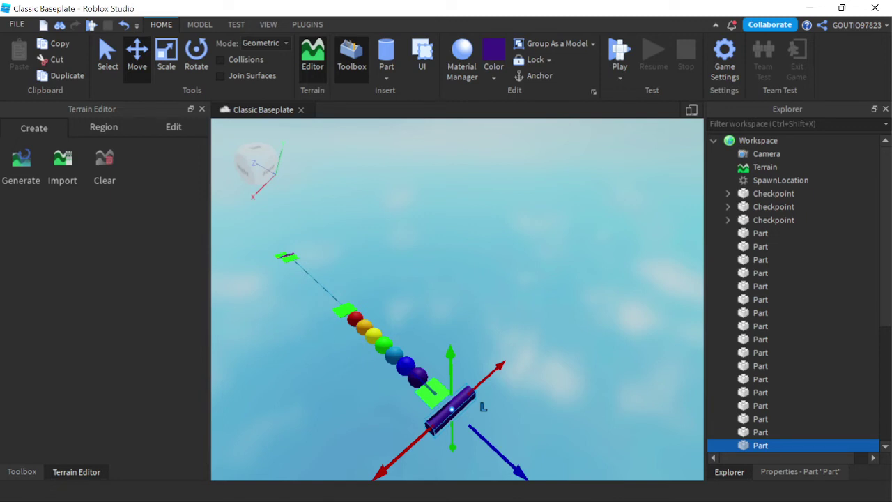
{"action": "key", "text": "d"}
{"action": "key", "text": "q"}
{"action": "key", "text": "q"}
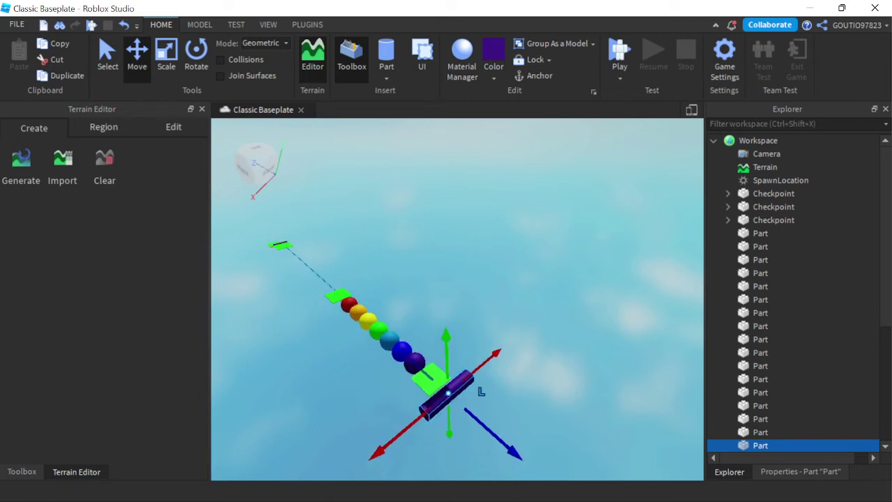
{"action": "middle_click_drag", "start_coordinate": [481, 392], "coordinate": [484, 376]}
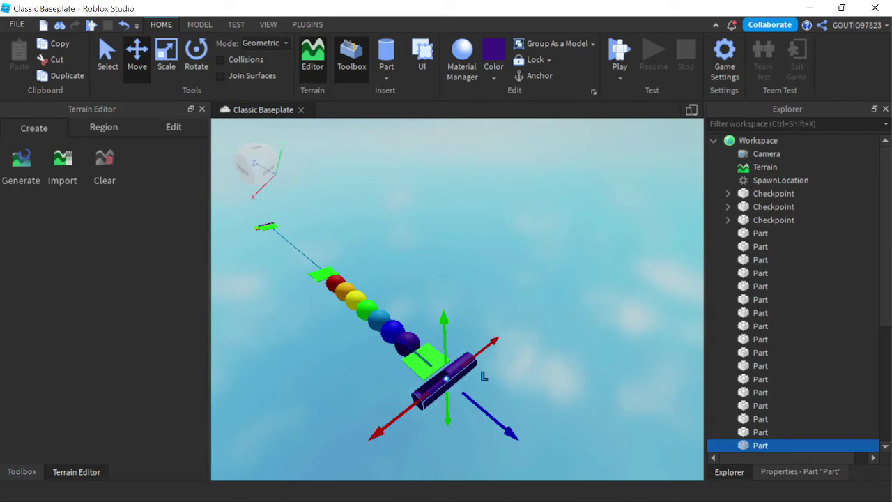
Step: Adjust the cylinder's height and position so it sits against the far edge of the last checkpoint
{"action": "scroll", "coordinate": [484, 377], "scroll_direction": "up", "scroll_amount": 3}
{"action": "left_click_drag", "start_coordinate": [481, 348], "coordinate": [484, 287]}
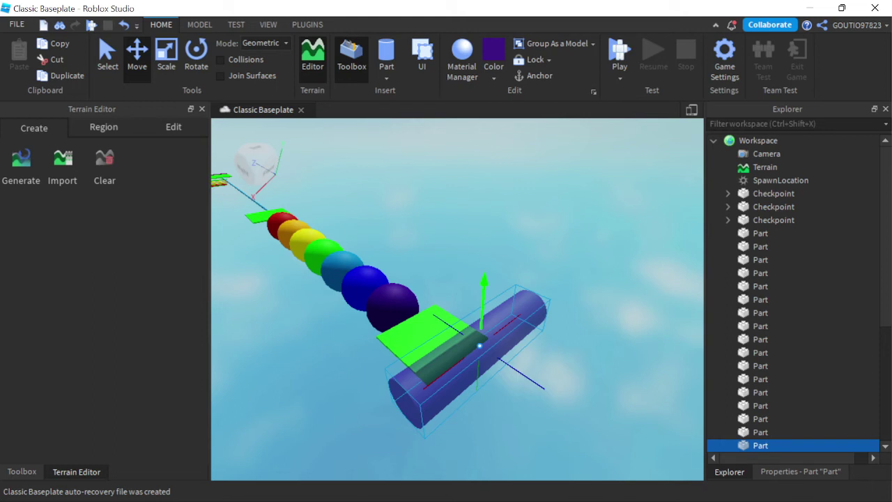
{"action": "left_click_drag", "start_coordinate": [480, 346], "coordinate": [499, 358]}
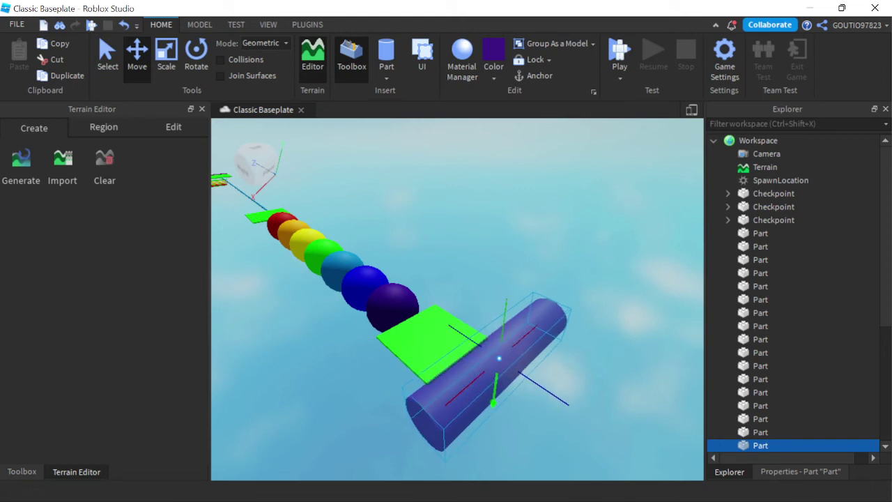
{"action": "left_click_drag", "start_coordinate": [499, 358], "coordinate": [494, 356]}
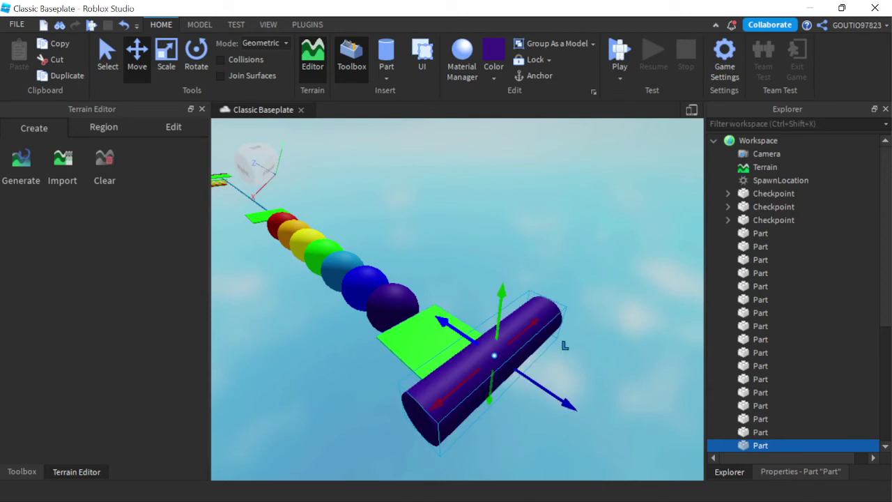
{"action": "left_click_drag", "start_coordinate": [491, 397], "coordinate": [490, 402]}
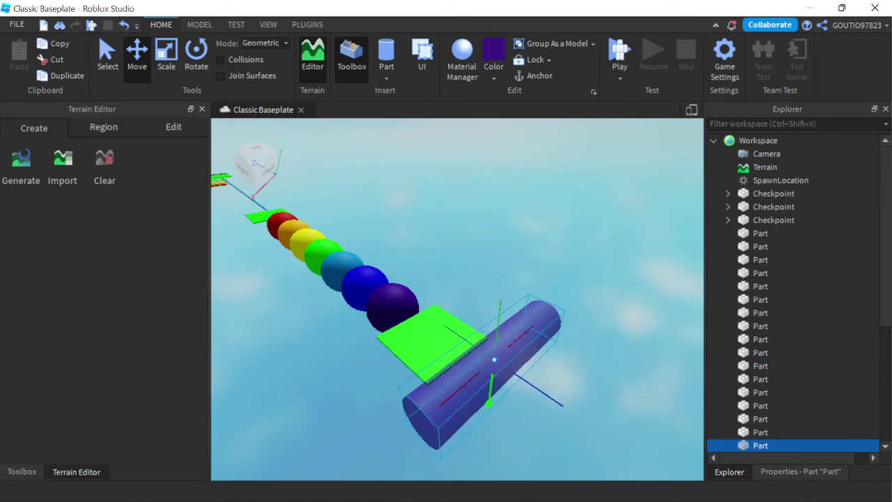
{"action": "left_click_drag", "start_coordinate": [547, 332], "coordinate": [562, 354]}
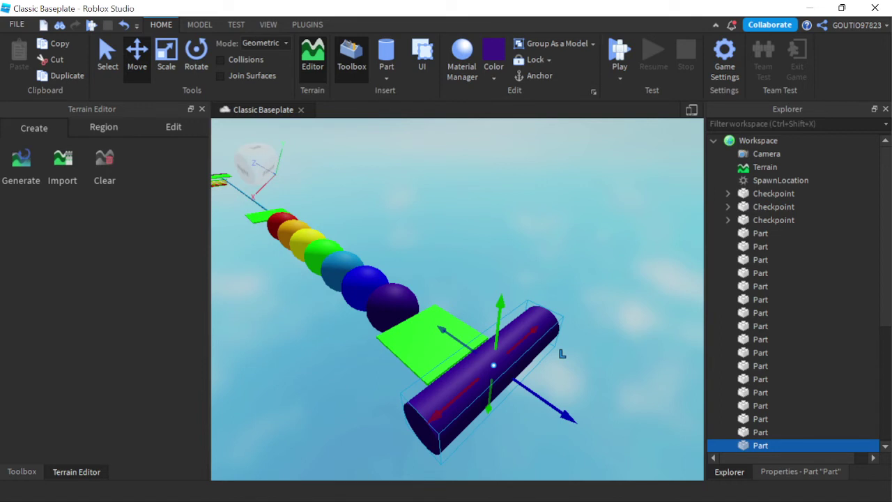
Step: Color the cylinder red and fine-tune its height relative to the checkpoint
{"action": "left_click_drag", "start_coordinate": [562, 354], "coordinate": [562, 354]}
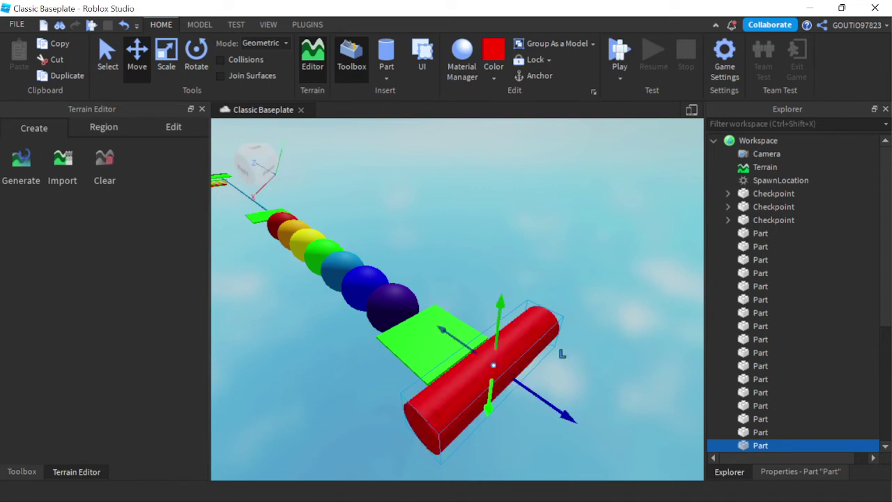
{"action": "left_click_drag", "start_coordinate": [488, 408], "coordinate": [484, 445]}
{"action": "left_click_drag", "start_coordinate": [557, 394], "coordinate": [564, 350]}
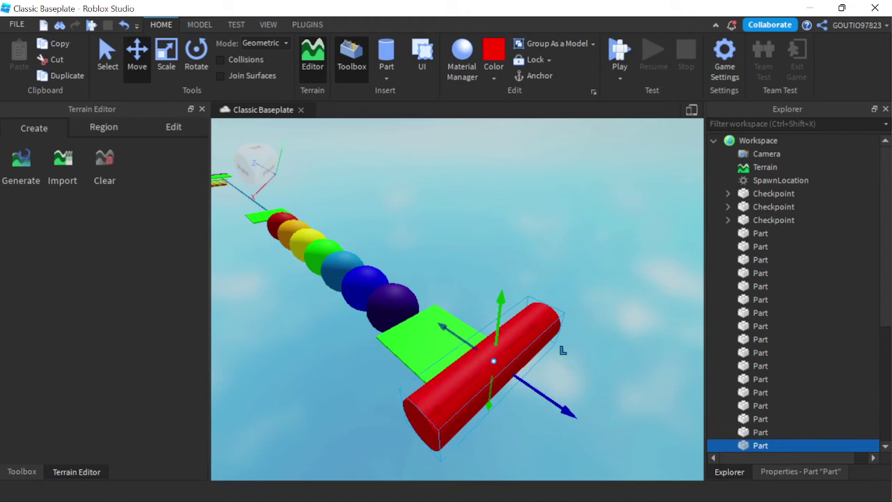
Step: Duplicate the red cylinder, place the copy directly beyond it and color the copy yellow-orange
{"action": "key", "text": "w"}
{"action": "key", "text": "a"}
{"action": "key", "text": "s"}
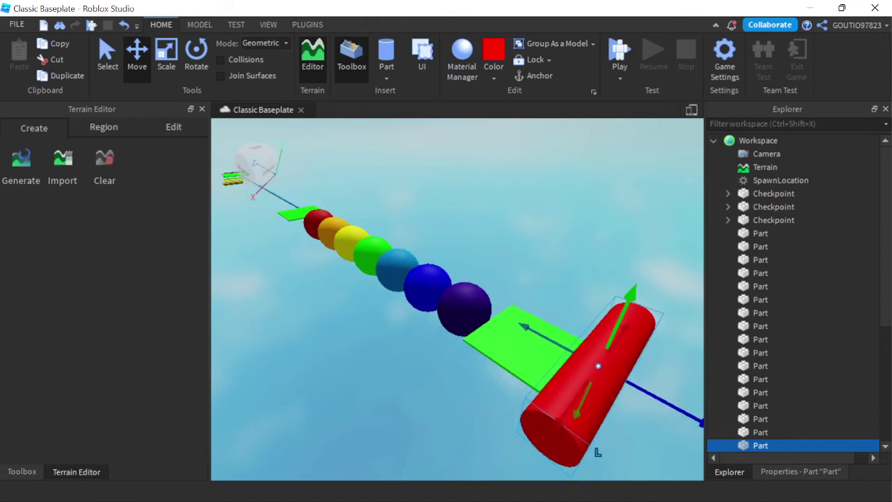
{"action": "key", "text": "s"}
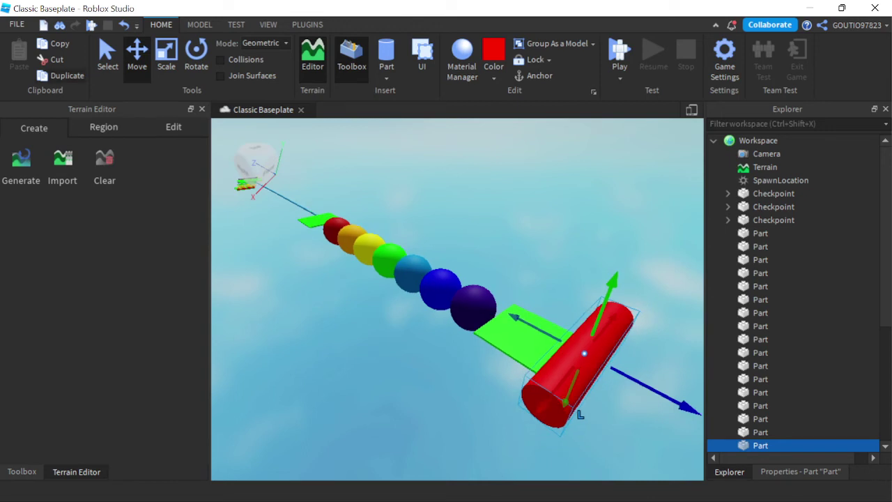
{"action": "key", "text": "ctrl+d"}
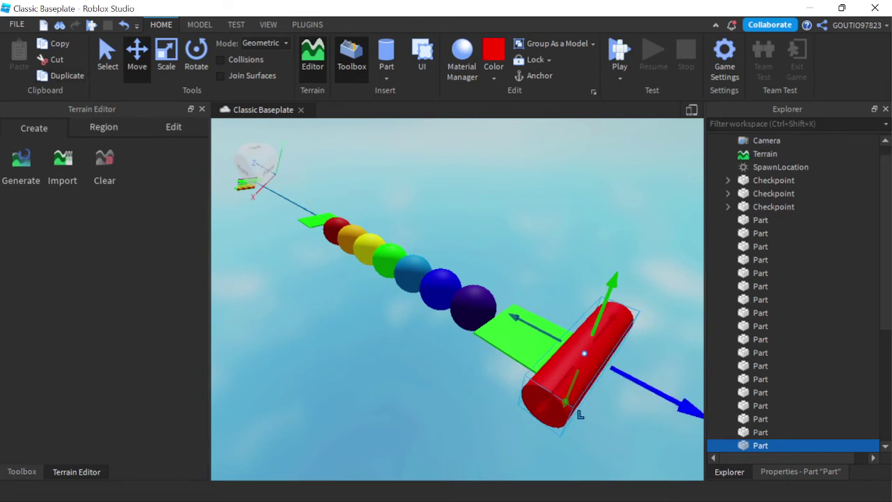
{"action": "left_click_drag", "start_coordinate": [580, 414], "coordinate": [638, 453]}
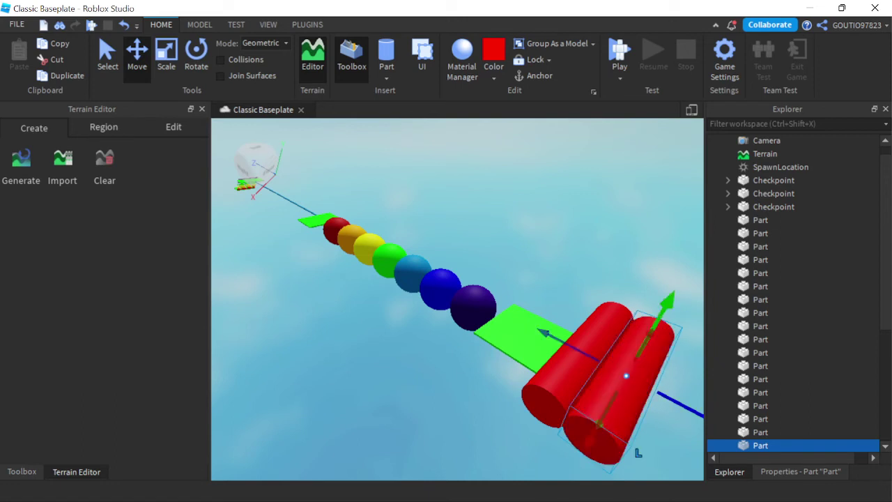
{"action": "left_click", "coordinate": [493, 77]}
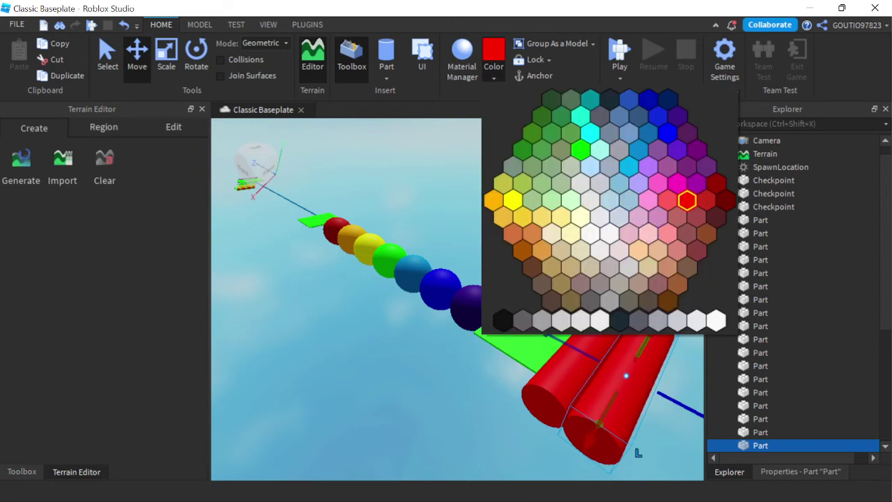
{"action": "left_click", "coordinate": [495, 201]}
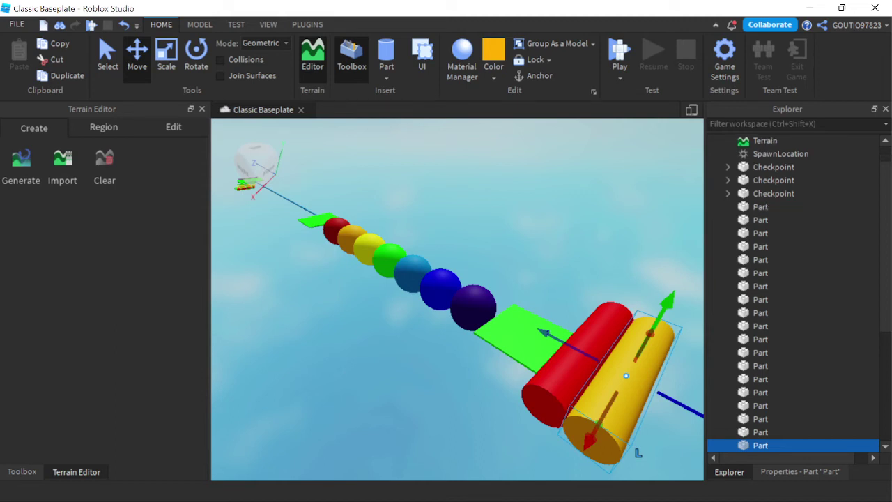
{"action": "key", "text": "Escape"}
Step: Duplicate the yellow-orange cylinder, place the copy directly beyond it and color the copy bright yellow
{"action": "scroll", "coordinate": [458, 299], "scroll_direction": "down", "scroll_amount": 1}
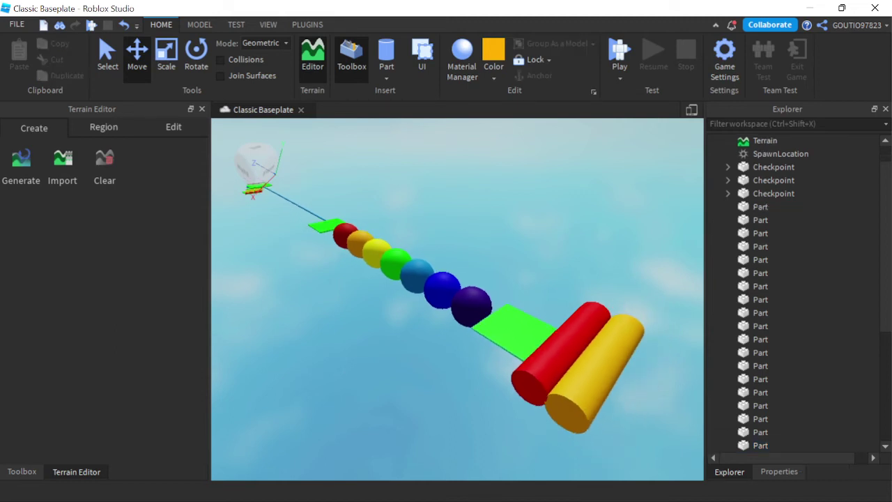
{"action": "left_click", "coordinate": [568, 394]}
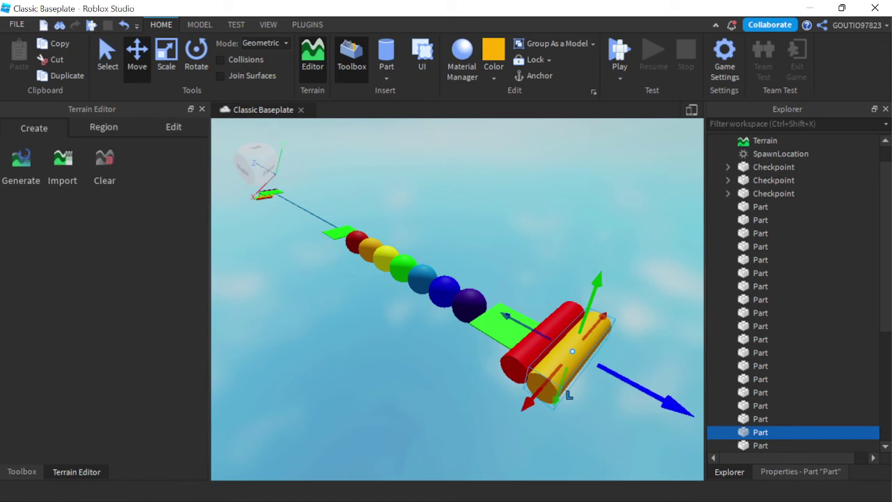
{"action": "key", "text": "ctrl+d"}
{"action": "left_click_drag", "start_coordinate": [655, 396], "coordinate": [684, 411]}
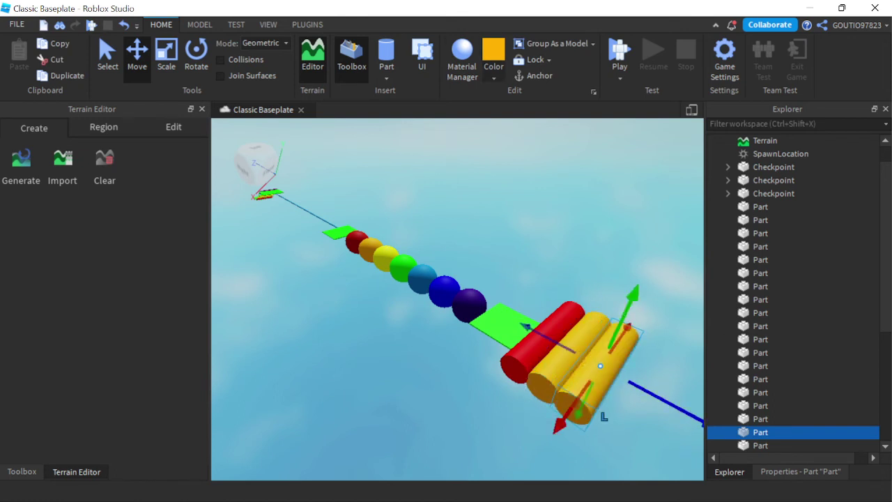
{"action": "left_click", "coordinate": [493, 77]}
{"action": "left_click", "coordinate": [514, 200]}
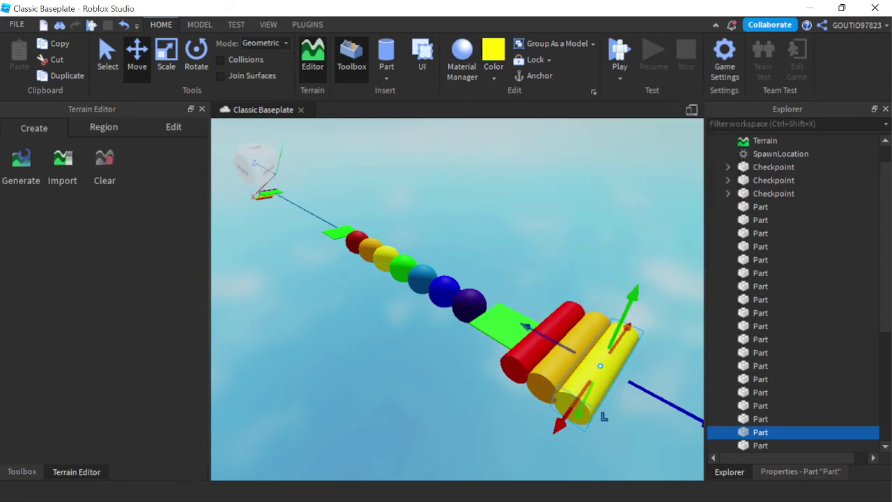
Step: Duplicate the yellow cylinder, place the copy directly beyond it and color the copy bright green
{"action": "key", "text": "ctrl+d"}
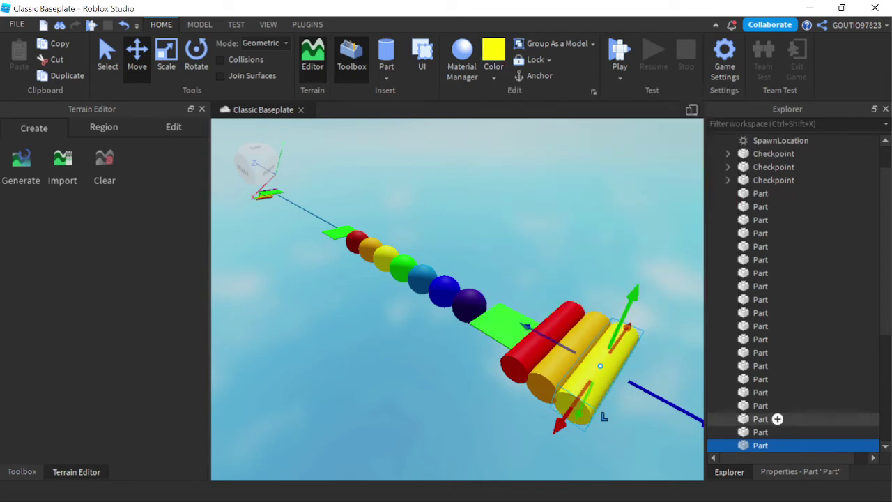
{"action": "left_click_drag", "start_coordinate": [662, 400], "coordinate": [667, 402]}
{"action": "left_click_drag", "start_coordinate": [605, 368], "coordinate": [630, 382]}
{"action": "left_click", "coordinate": [492, 76]}
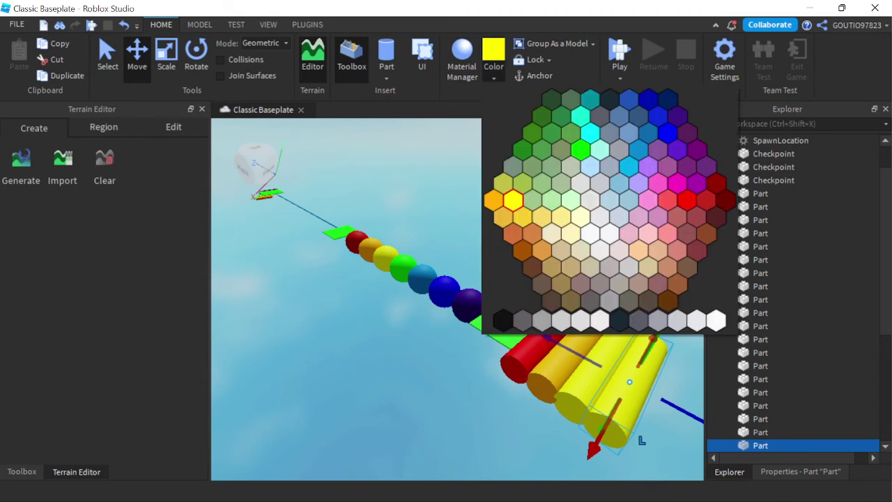
{"action": "left_click", "coordinate": [581, 150]}
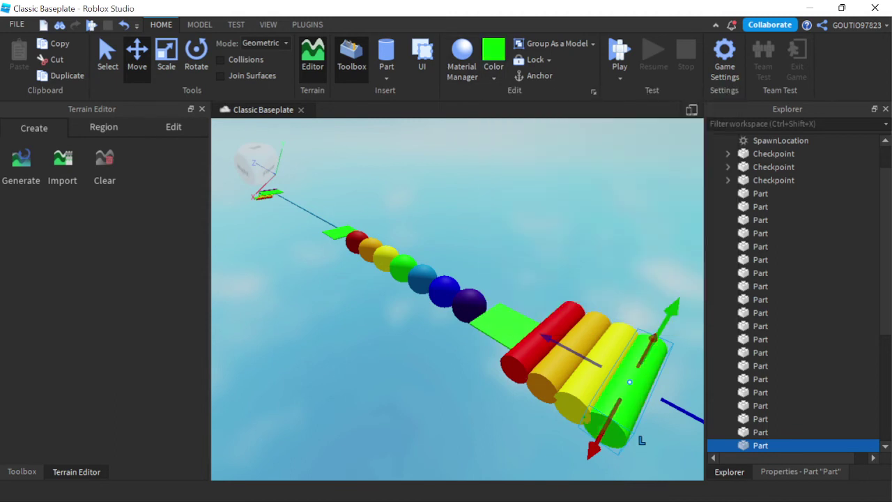
Step: Duplicate the green cylinder, place the copy at the end of the cylinder row and color it Electric blue
{"action": "key", "text": "ctrl+d"}
{"action": "left_click_drag", "start_coordinate": [677, 408], "coordinate": [699, 420]}
{"action": "left_click_drag", "start_coordinate": [650, 394], "coordinate": [650, 394]}
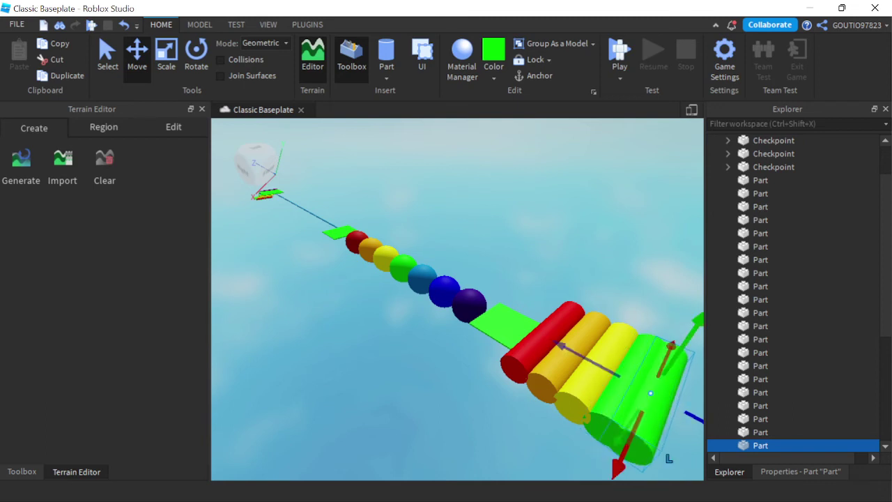
{"action": "scroll", "coordinate": [651, 394], "scroll_direction": "down", "scroll_amount": 5}
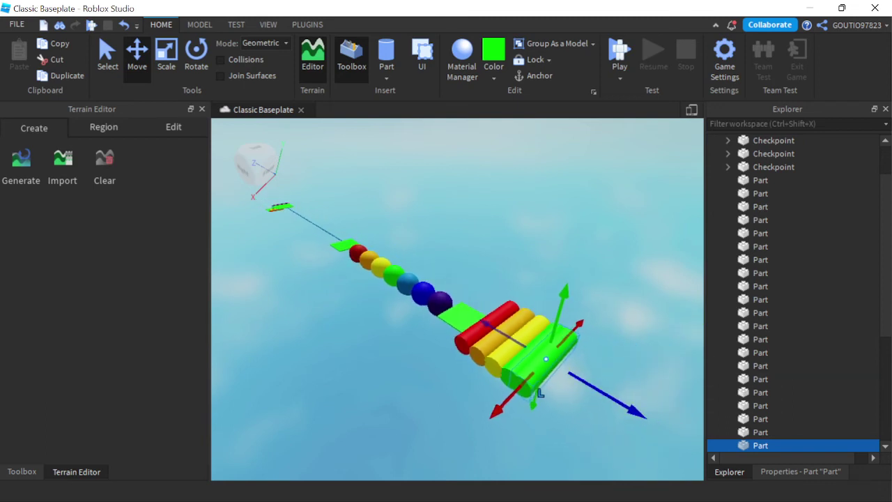
{"action": "left_click_drag", "start_coordinate": [627, 407], "coordinate": [611, 400]}
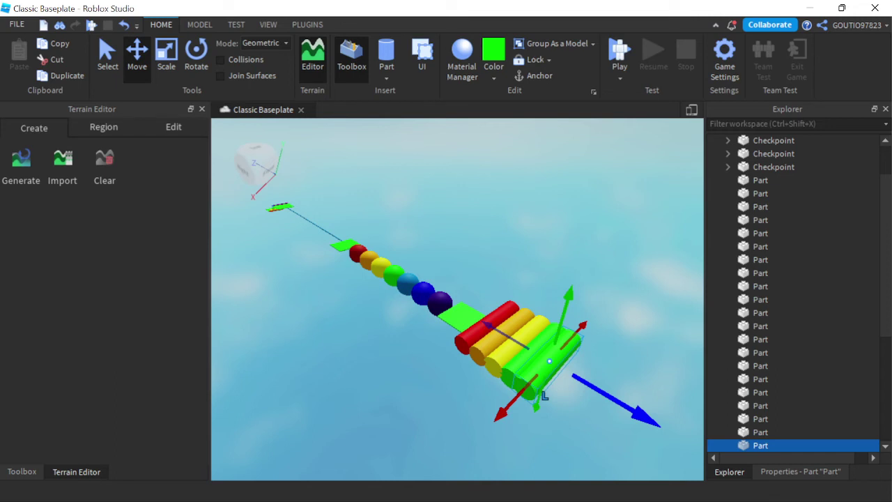
{"action": "left_click", "coordinate": [494, 76]}
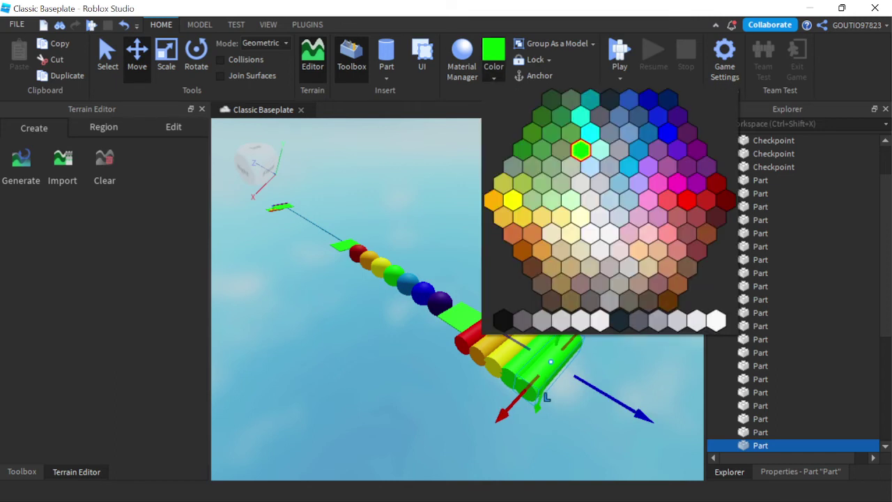
{"action": "left_click", "coordinate": [639, 149]}
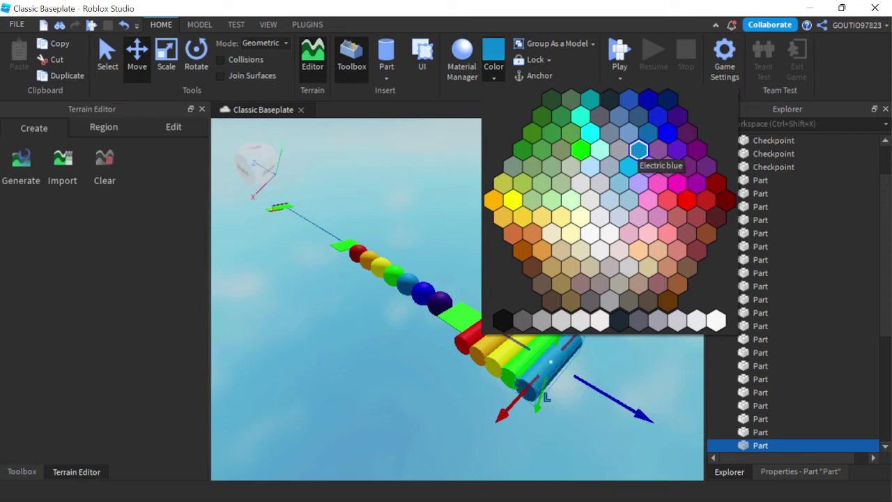
{"action": "left_click", "coordinate": [639, 150]}
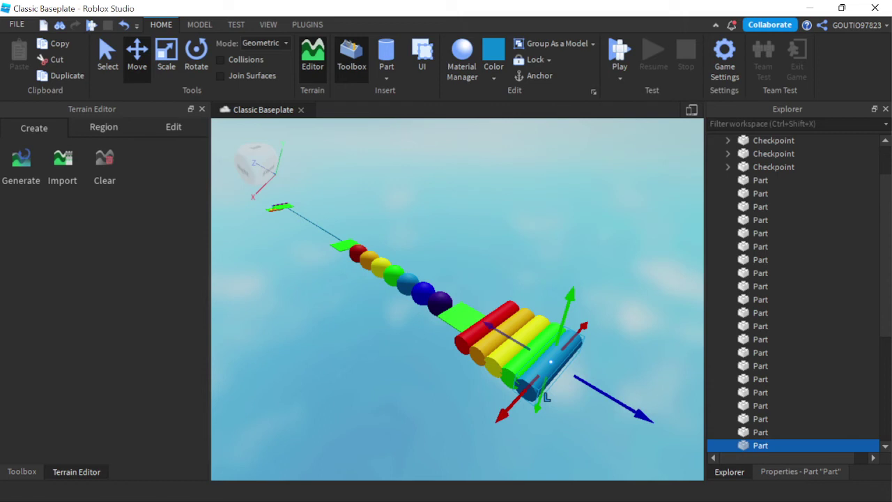
{"action": "left_click_drag", "start_coordinate": [640, 415], "coordinate": [614, 398]}
{"action": "key", "text": "Escape"}
{"action": "key", "text": "d"}
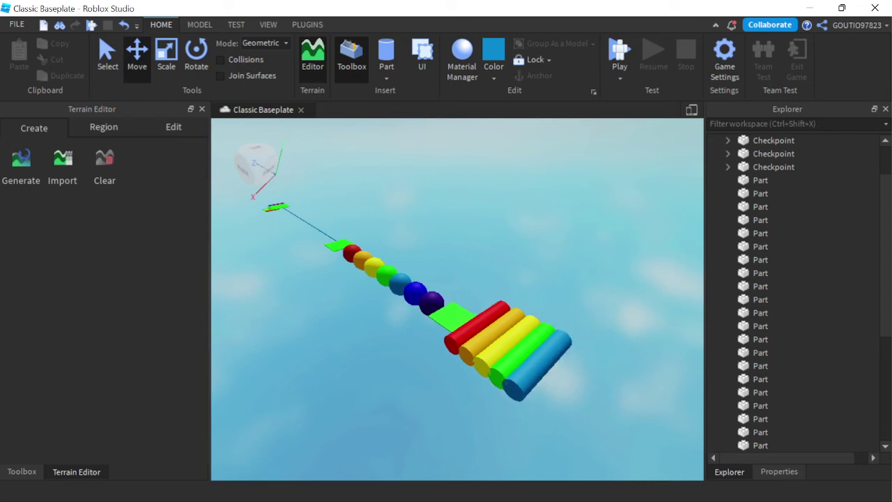
Step: Duplicate the Electric blue cylinder, place the copy directly beyond it and color the copy Really blue
{"action": "left_click", "coordinate": [531, 397]}
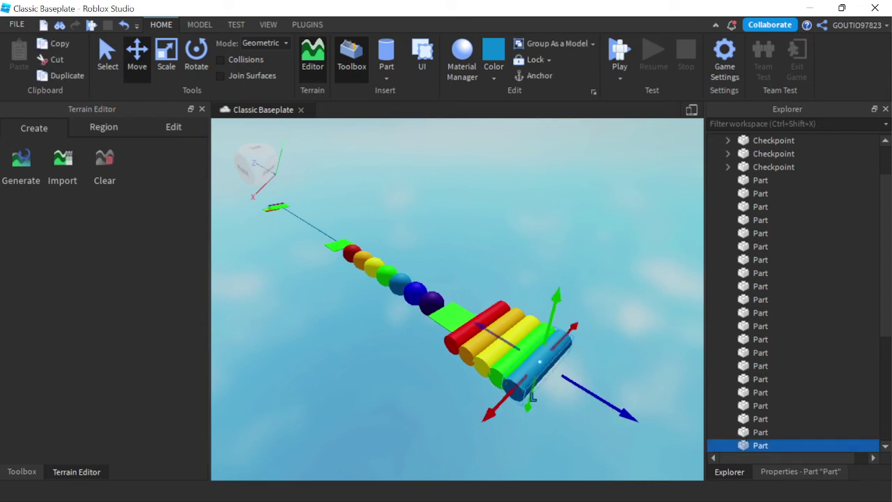
{"action": "key", "text": "ctrl+d"}
{"action": "left_click_drag", "start_coordinate": [606, 401], "coordinate": [634, 416]}
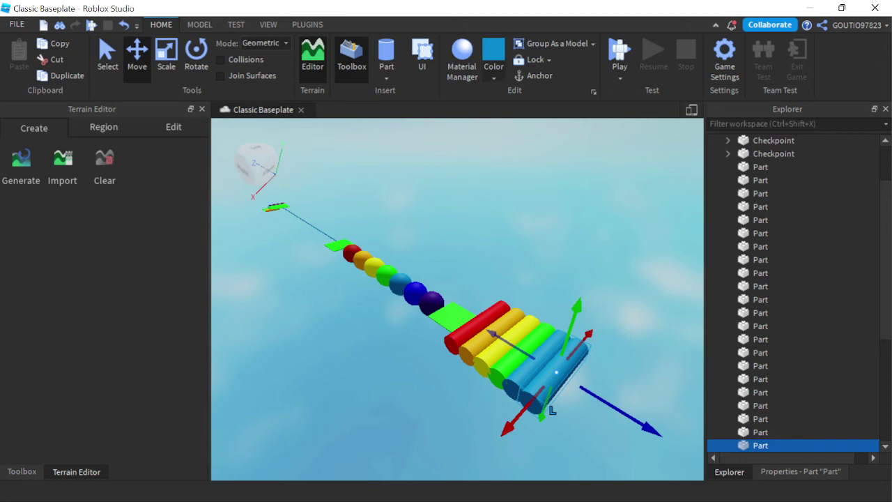
{"action": "left_click", "coordinate": [494, 76]}
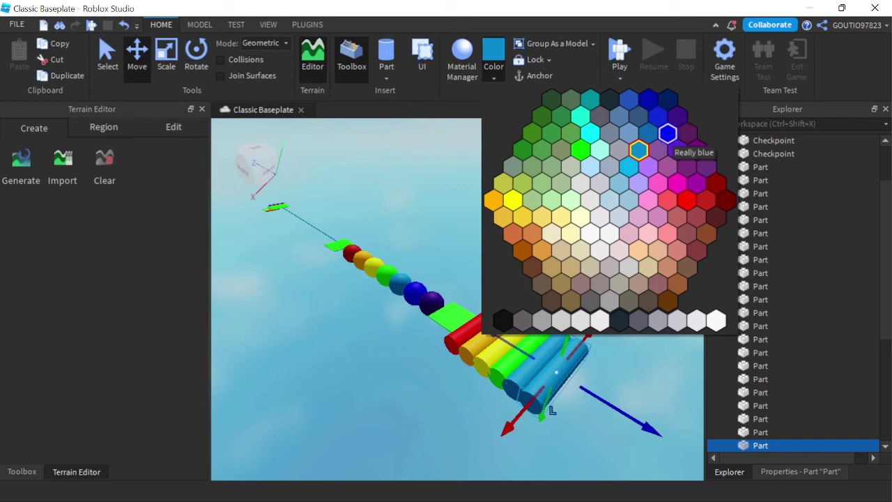
{"action": "left_click", "coordinate": [667, 133]}
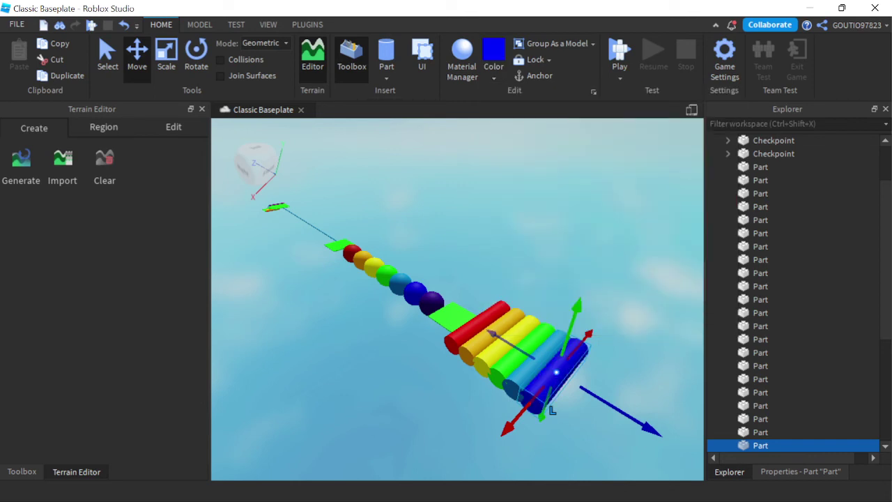
Step: Duplicate the Really blue cylinder, place the copy at the end of the row and color it dark purple
{"action": "key", "text": "ctrl+d"}
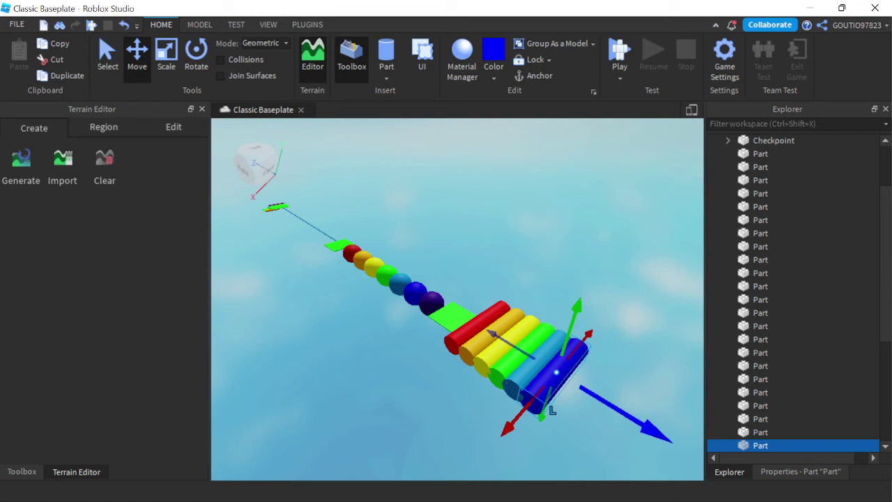
{"action": "left_click_drag", "start_coordinate": [626, 414], "coordinate": [653, 431]}
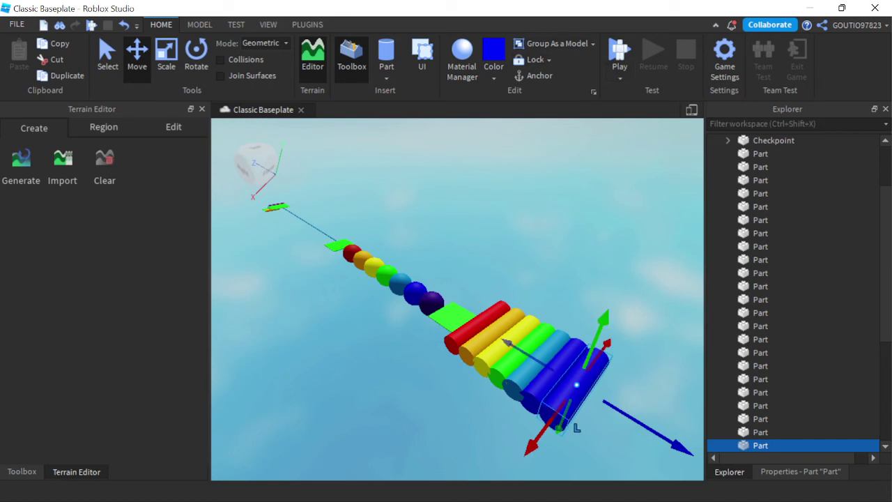
{"action": "left_click", "coordinate": [494, 75]}
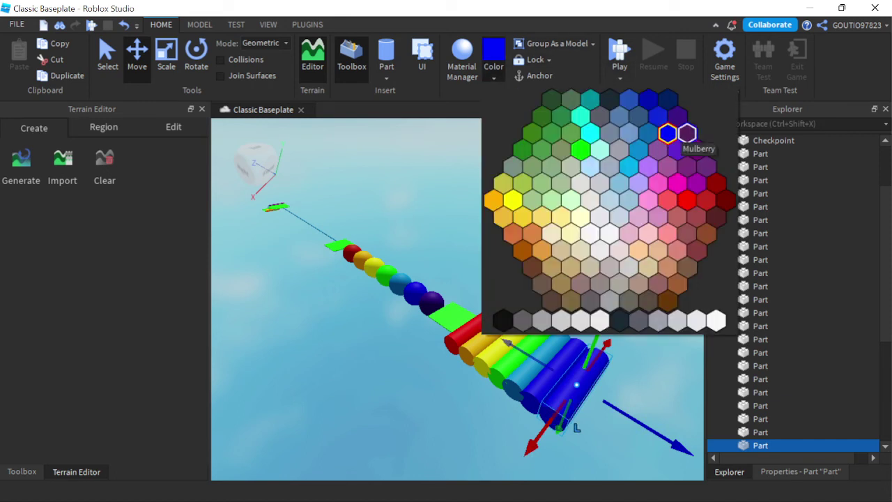
{"action": "left_click", "coordinate": [678, 116]}
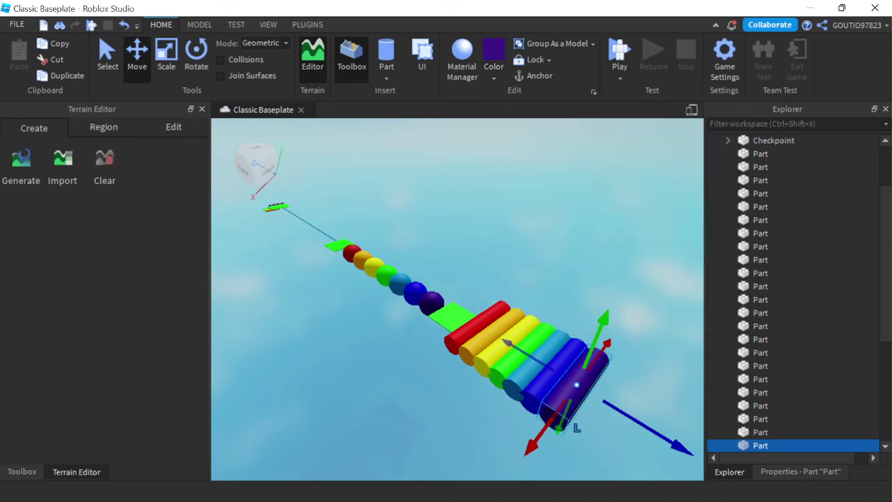
{"action": "key", "text": "Escape"}
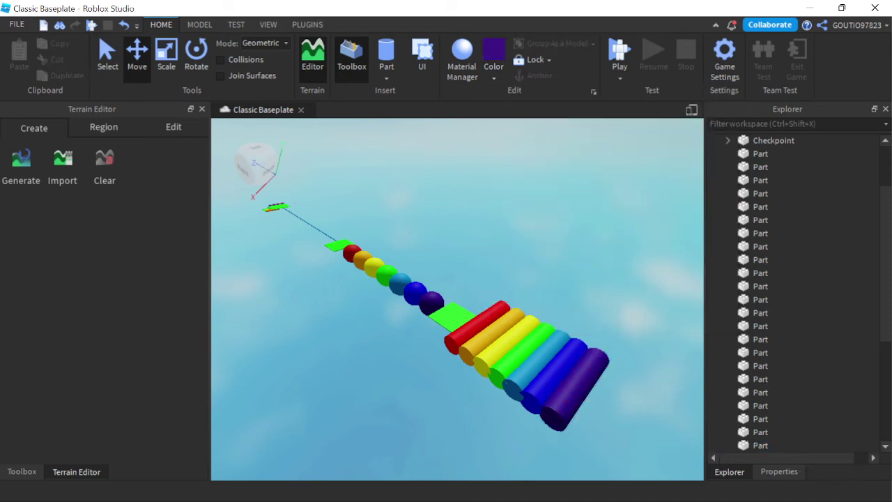
Step: Duplicate the green checkpoint before the red cylinder and place the copy directly beyond the dark purple cylinder
{"action": "left_click", "coordinate": [452, 316]}
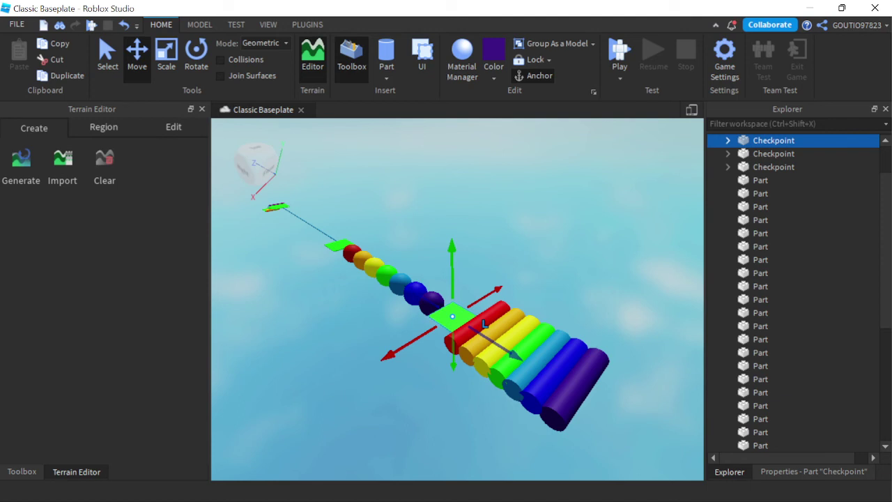
{"action": "key", "text": "ctrl+d"}
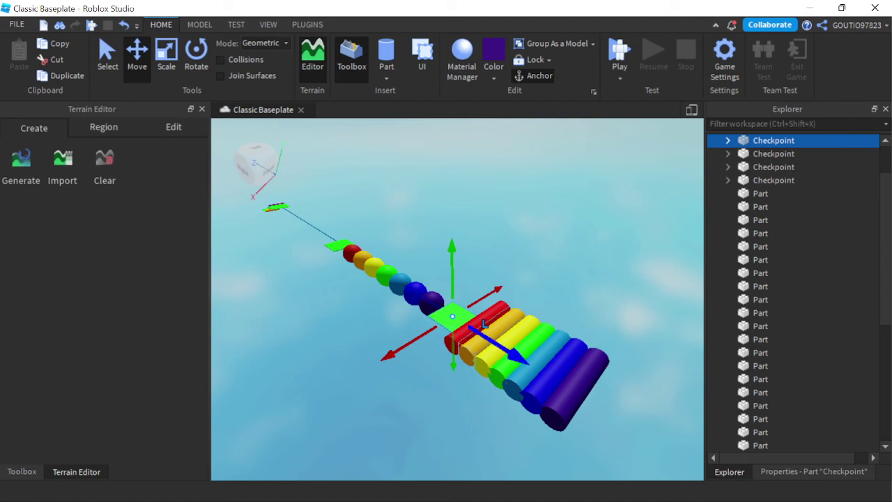
{"action": "left_click_drag", "start_coordinate": [485, 324], "coordinate": [630, 421]}
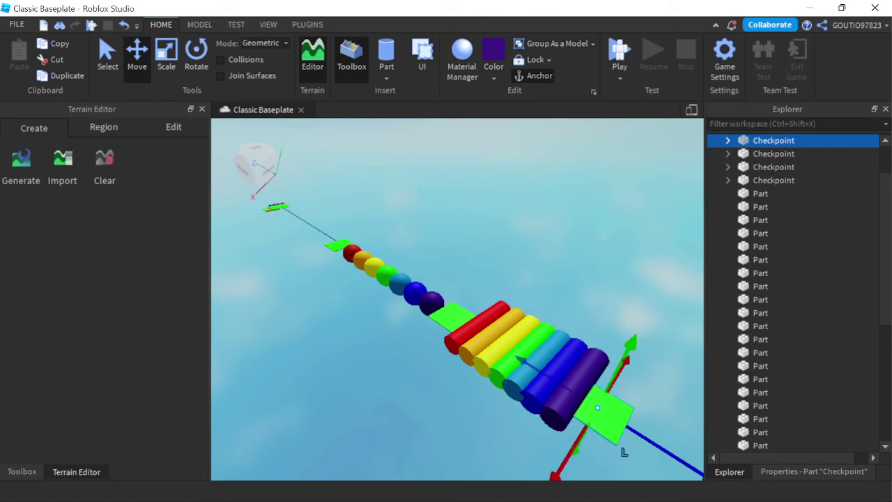